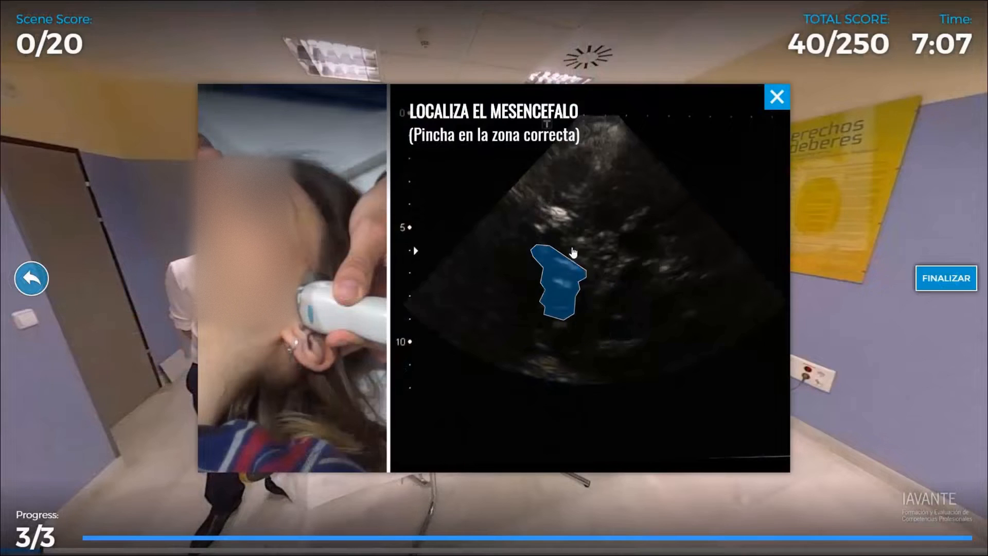
# Start the Medical Training and Simulation Center sample tour and dismiss the introduction to "Escena 1: Quirófano".
pyautogui.click(643, 245)
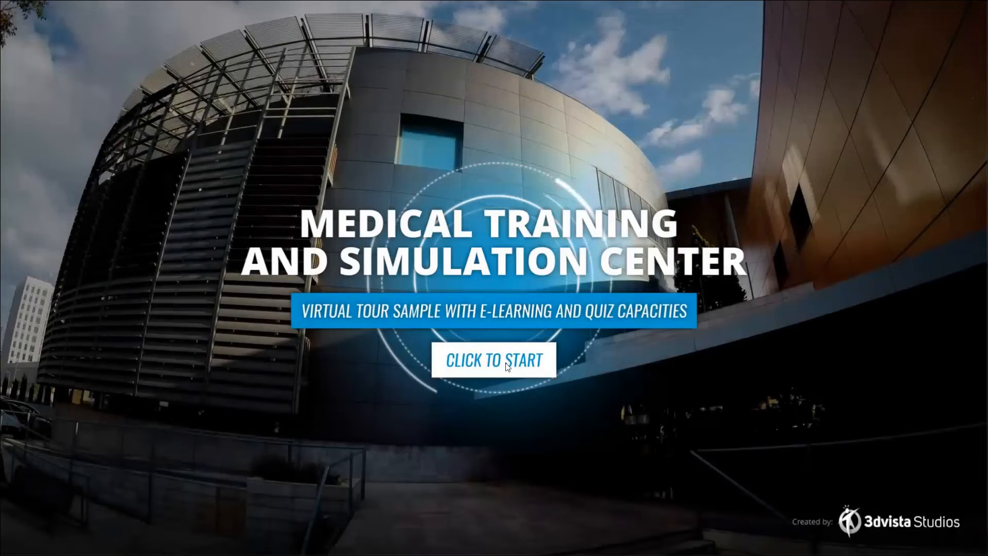
pyautogui.click(507, 366)
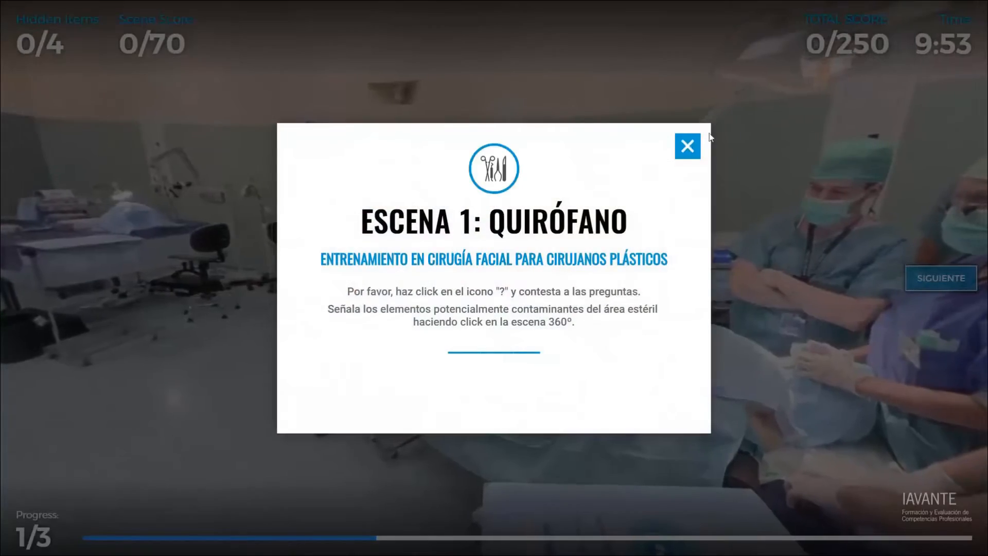
pyautogui.click(689, 146)
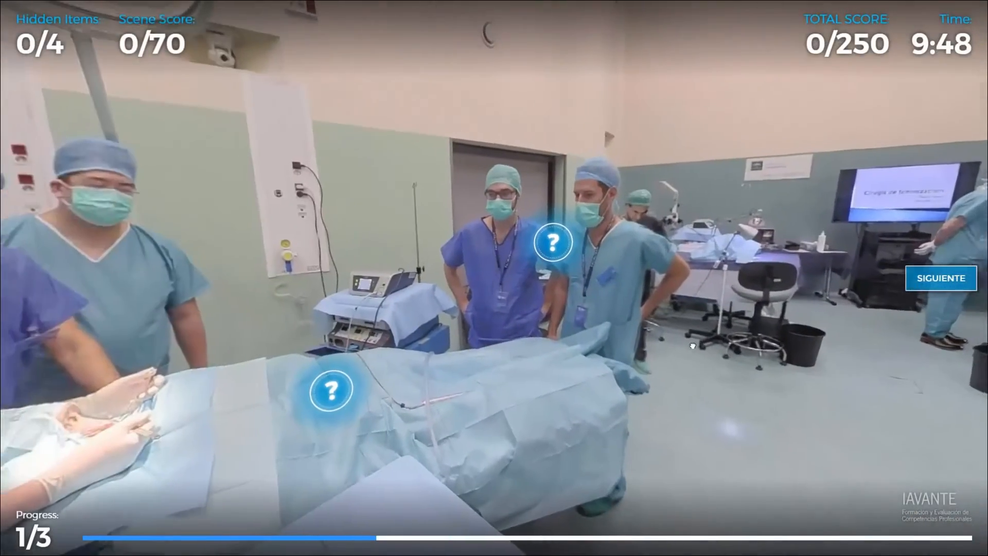
# Find the missing-mask item in the operating room and view the question card about the number of surgery stations.
pyautogui.click(648, 219)
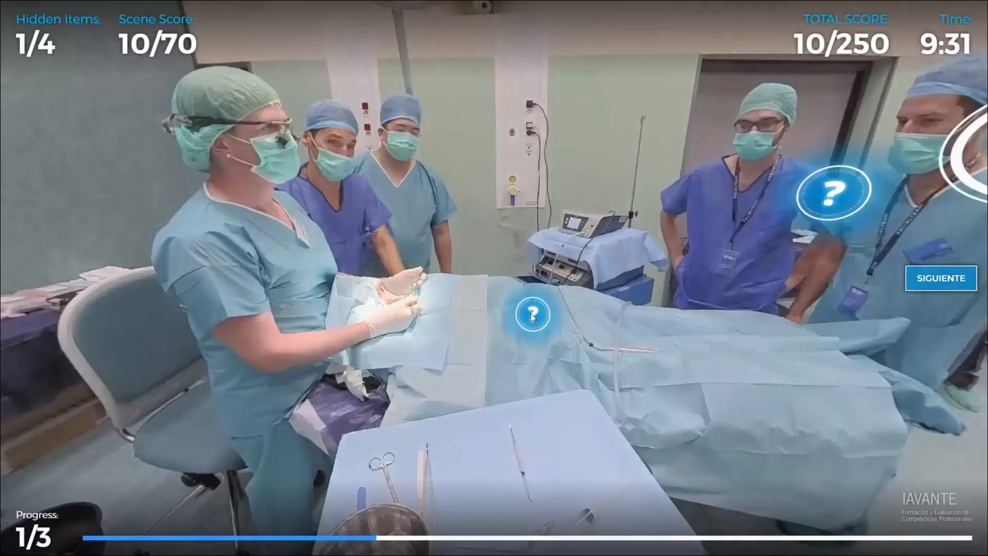
pyautogui.click(533, 314)
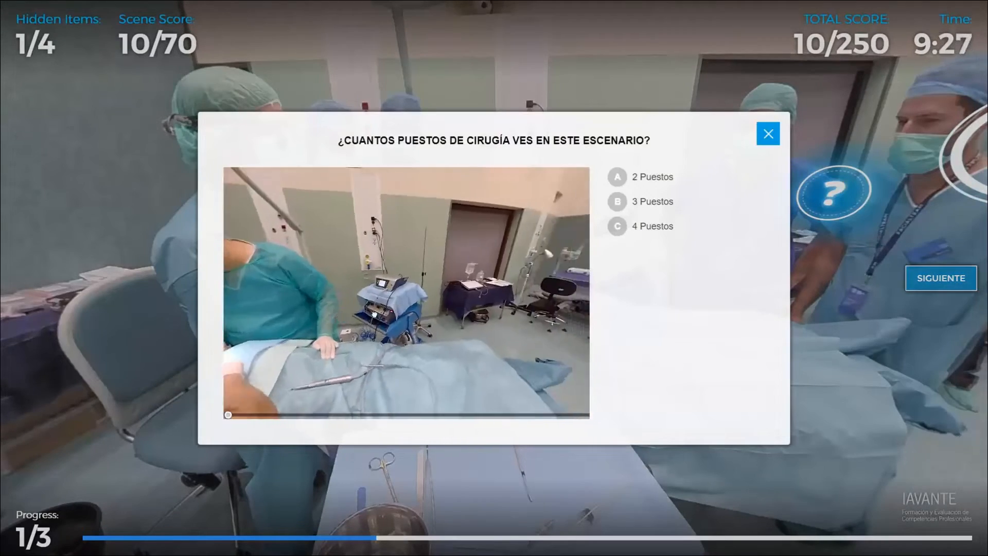
pyautogui.click(750, 176)
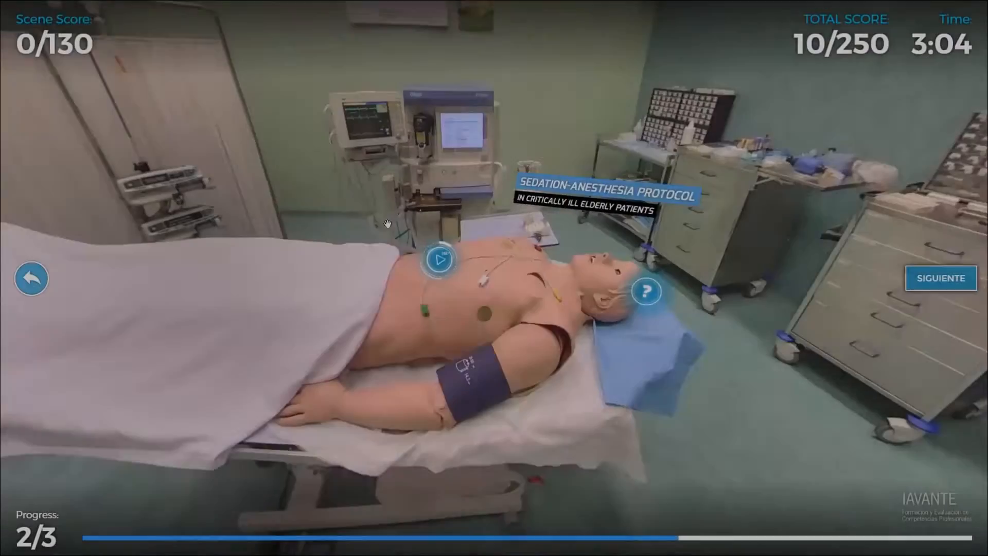
# Look around the remaining scenes of the medical training tour.
pyautogui.moveTo(387, 223); pyautogui.dragTo(242, 226)
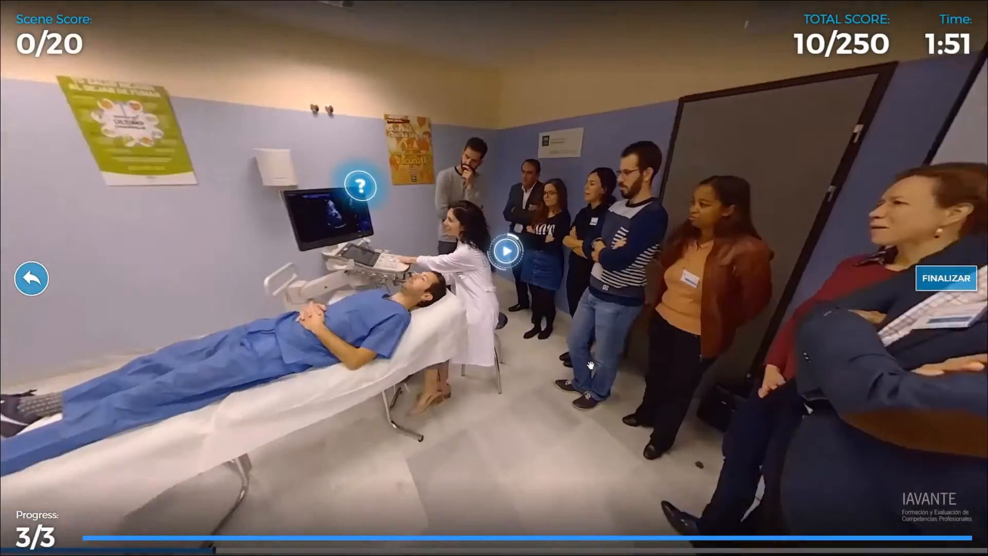
pyautogui.moveTo(590, 365); pyautogui.dragTo(739, 367)
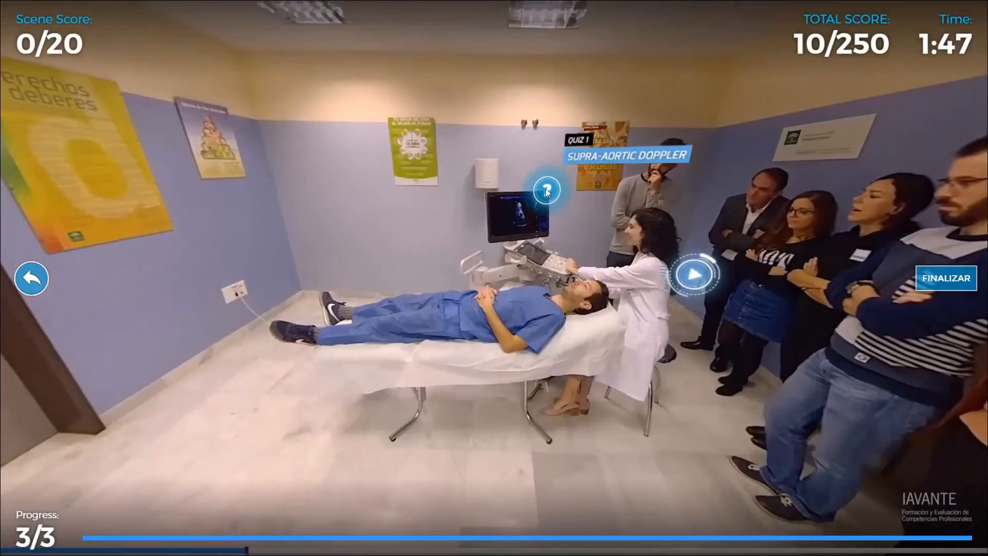
pyautogui.click(544, 187)
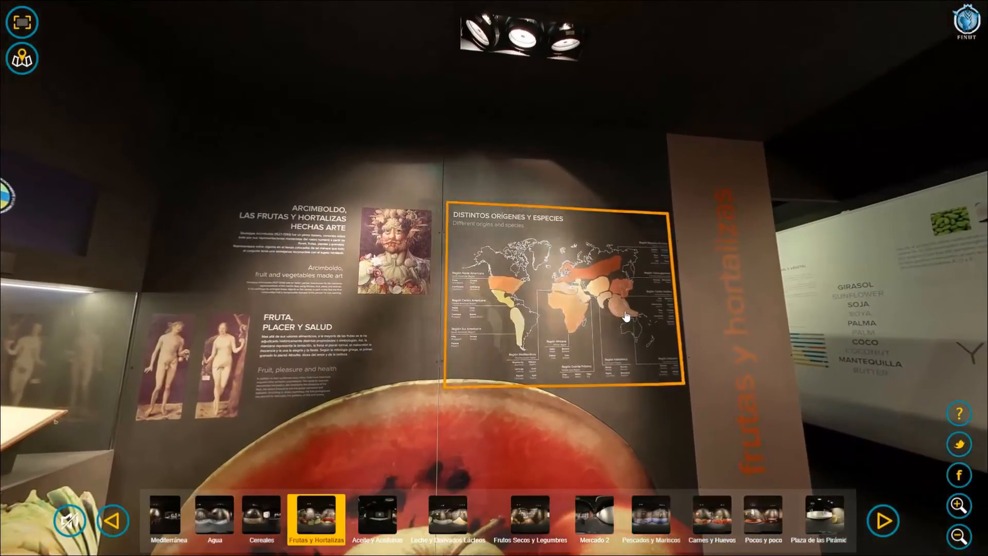
# View the world map of produce origins in the fruit and vegetable exhibition and the guide's information in the perfume museum.
pyautogui.click(623, 309)
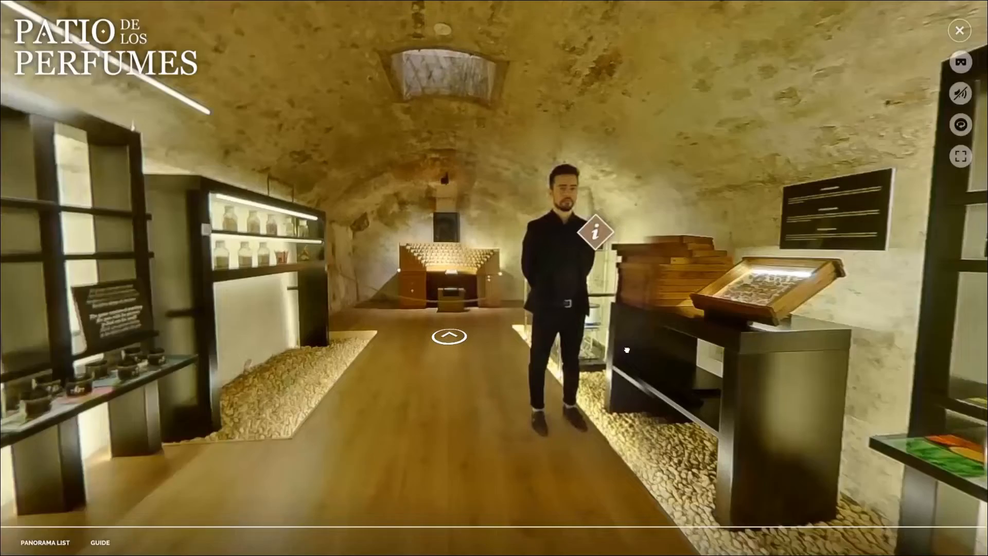
pyautogui.moveTo(626, 350); pyautogui.dragTo(533, 362)
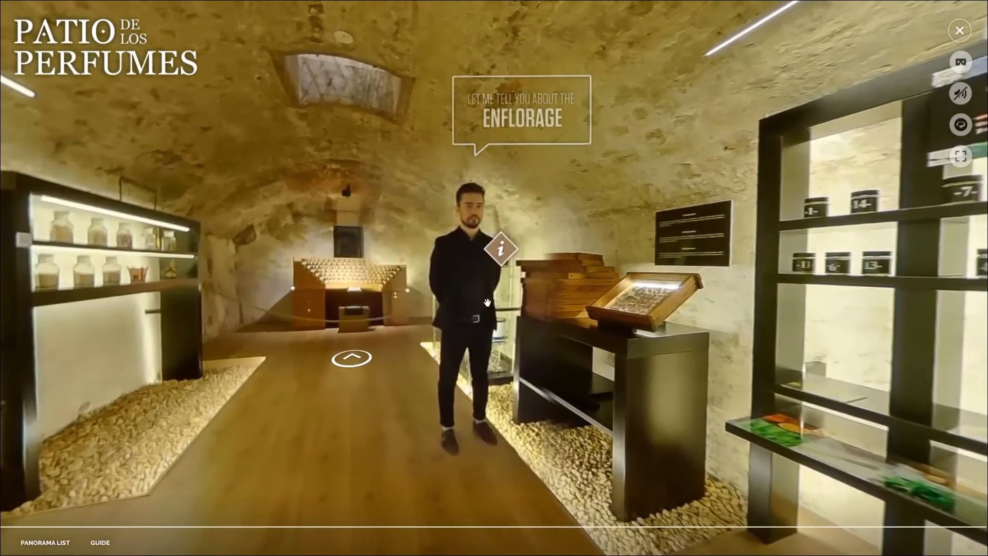
pyautogui.click(468, 287)
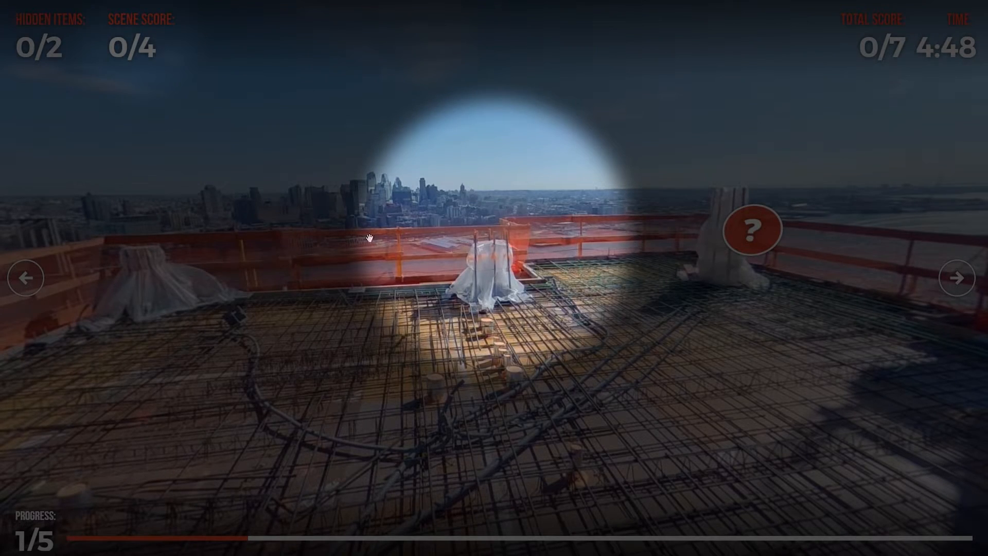
# Find the hidden item by the rooftop railing and answer the facial reconstruction question with "Cambiar la expresión de la mirada del paciente".
pyautogui.click(489, 259)
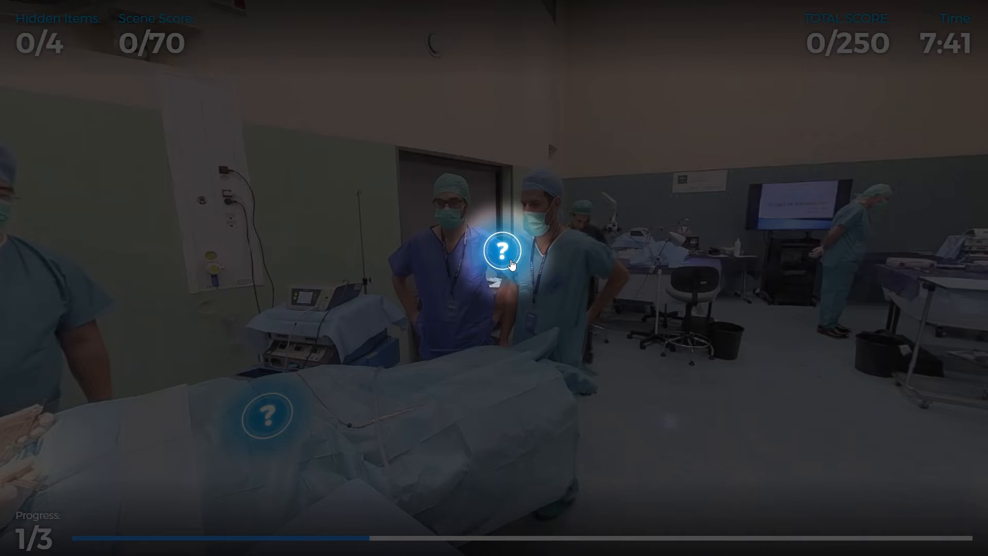
pyautogui.click(503, 249)
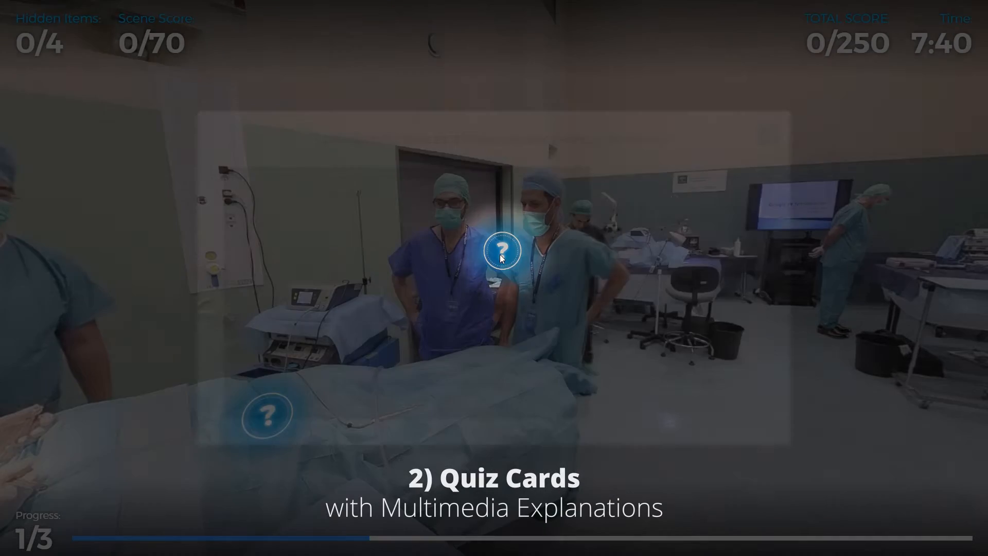
pyautogui.click(412, 293)
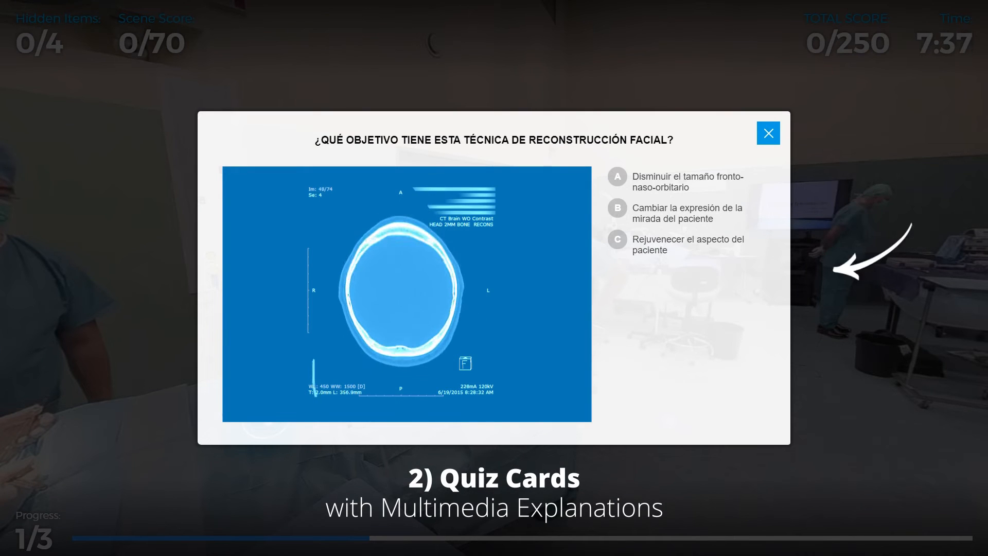
pyautogui.click(616, 209)
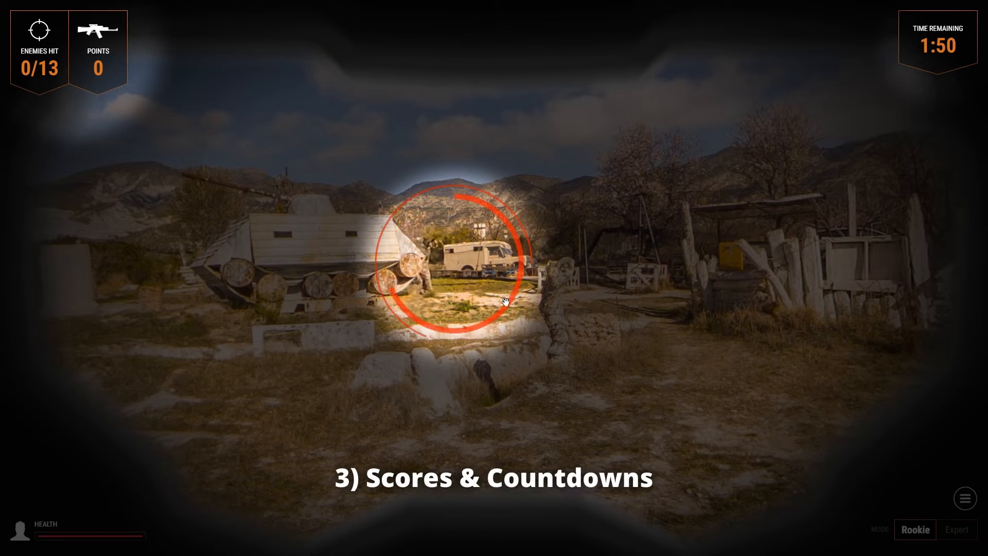
# Try out the targets in the battlefield game sample with score, health and countdown.
pyautogui.click(445, 260)
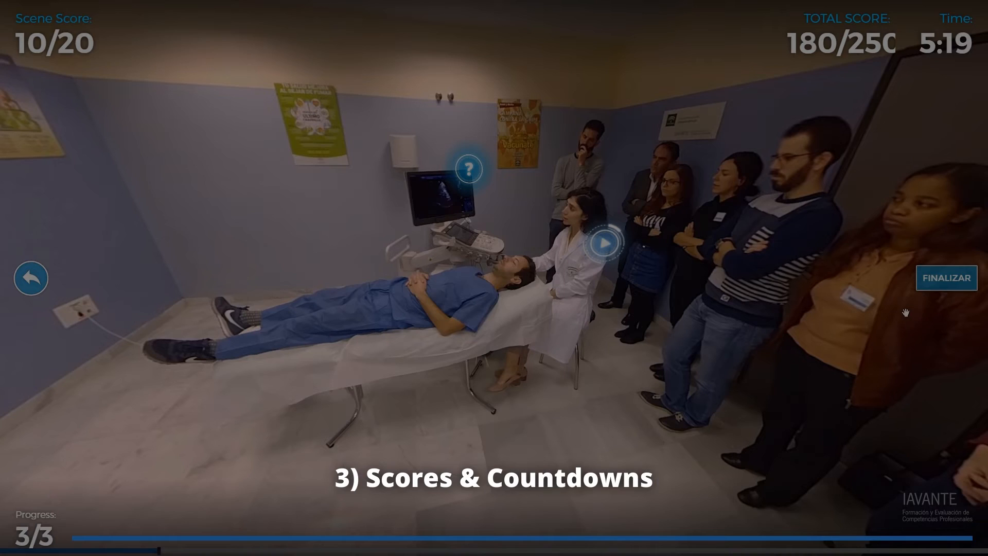
pyautogui.click(930, 280)
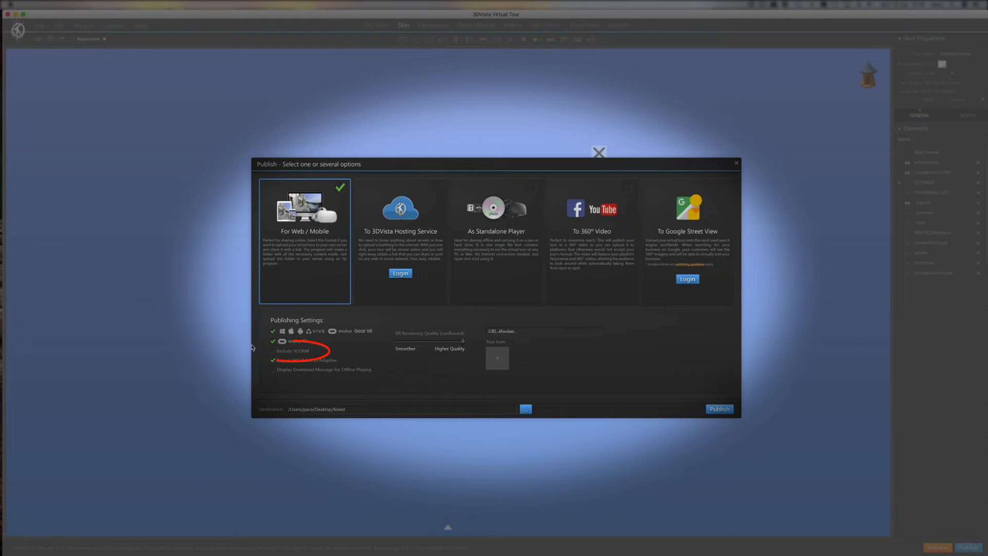
# Include SCORM in the web publishing settings and submit the score of the Forest activity in the LMS.
pyautogui.click(283, 352)
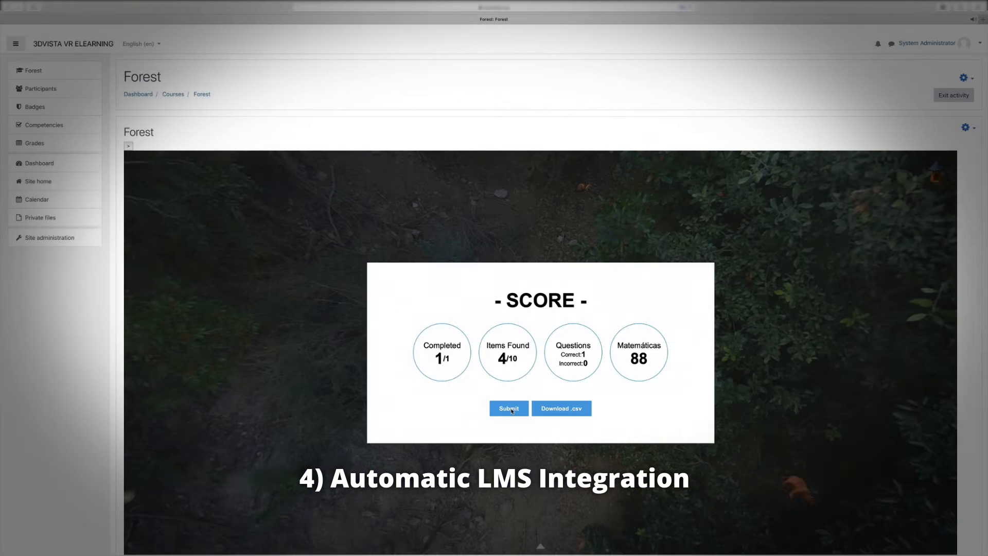
pyautogui.click(509, 408)
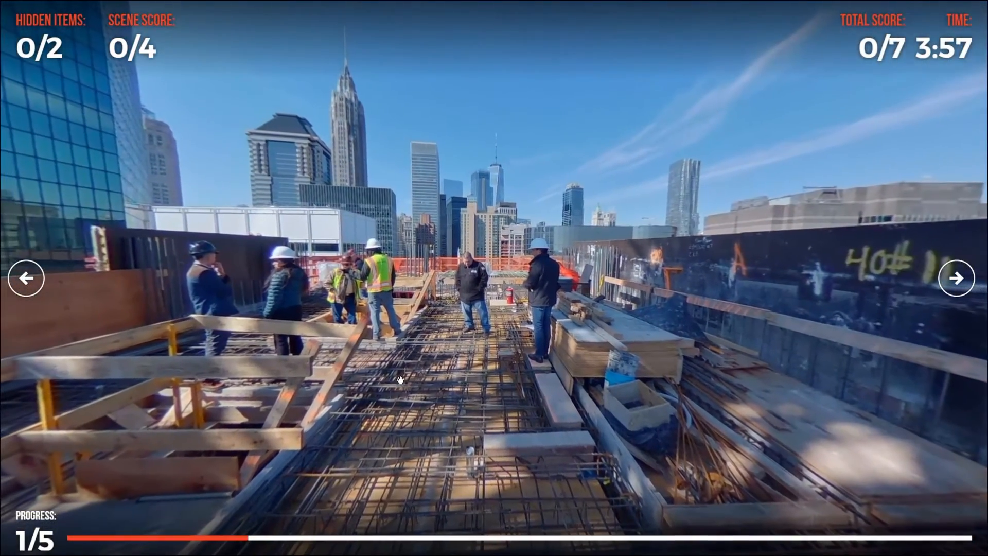
# Find the hidden item and open the crane question in the construction tour, and hit the attacker in the battlefield sample.
pyautogui.click(472, 261)
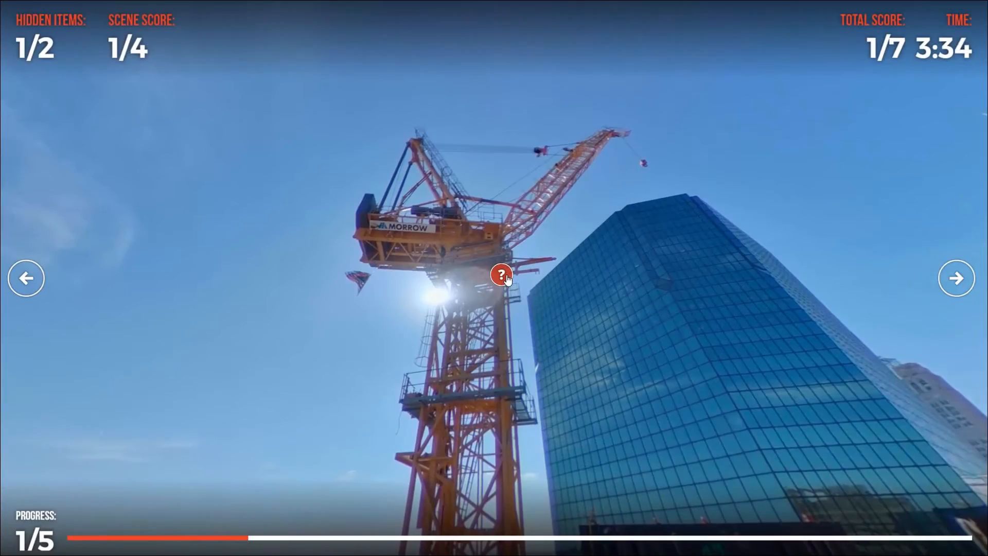
pyautogui.click(505, 278)
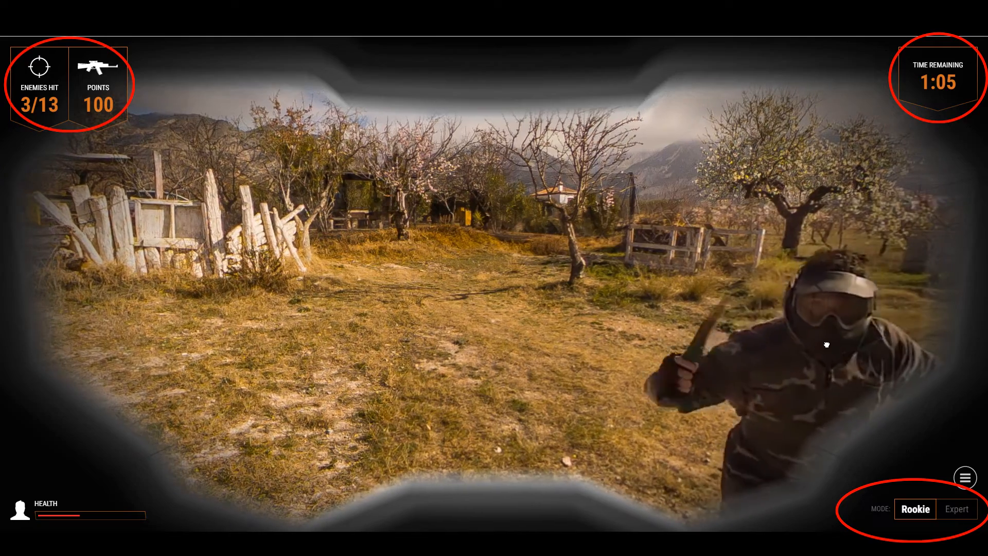
pyautogui.click(826, 344)
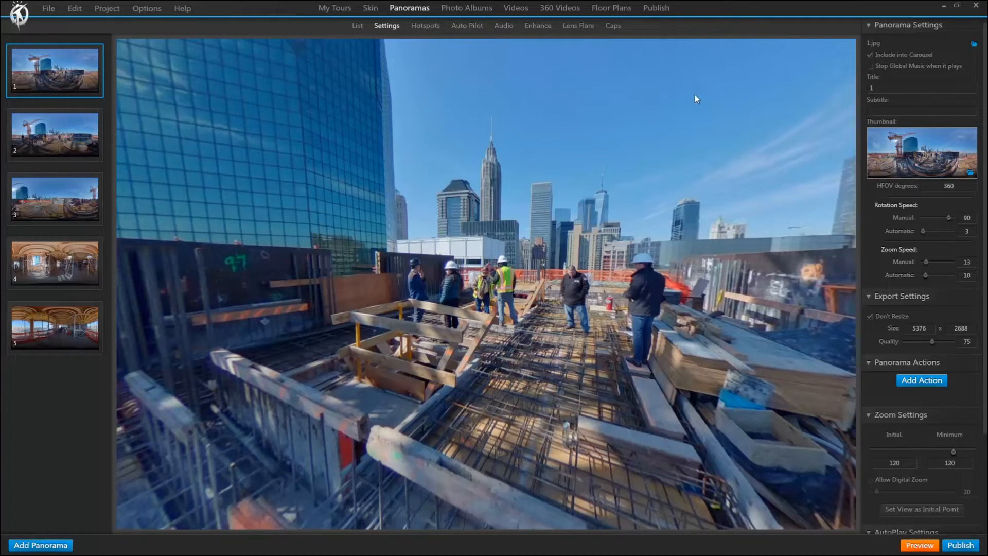
# Enable the quiz in the project's e-learning publishing settings with a time limit of 0:02:00.
pyautogui.click(656, 9)
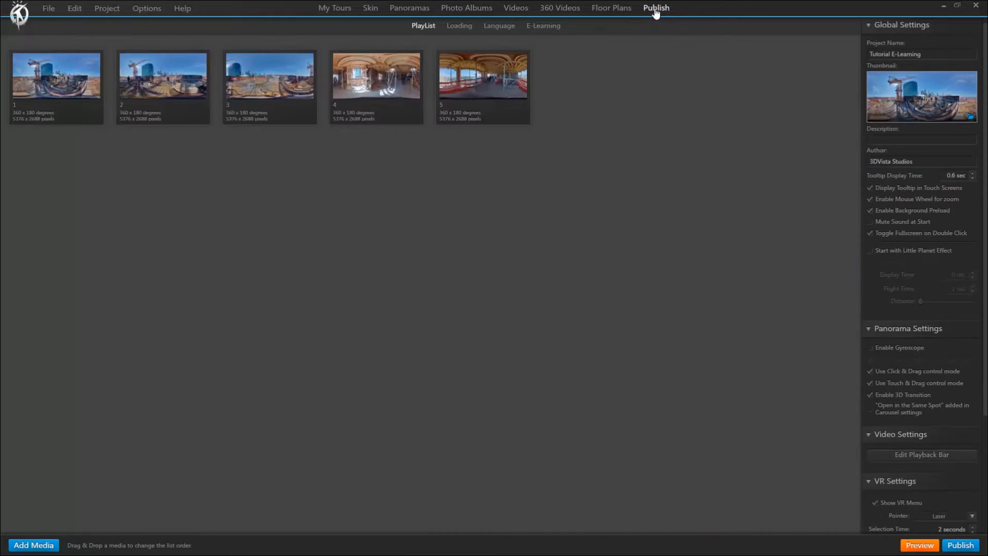
pyautogui.click(545, 26)
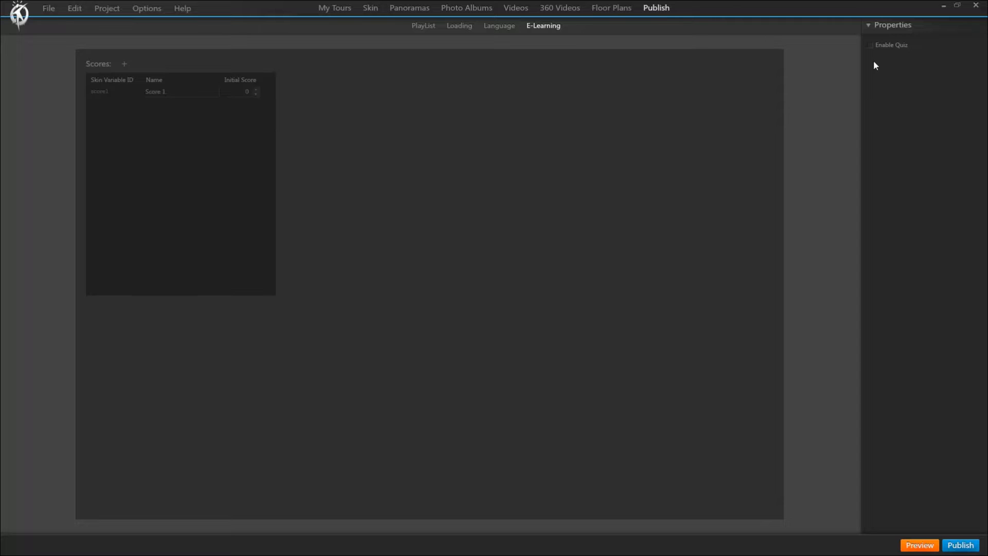
pyautogui.click(870, 45)
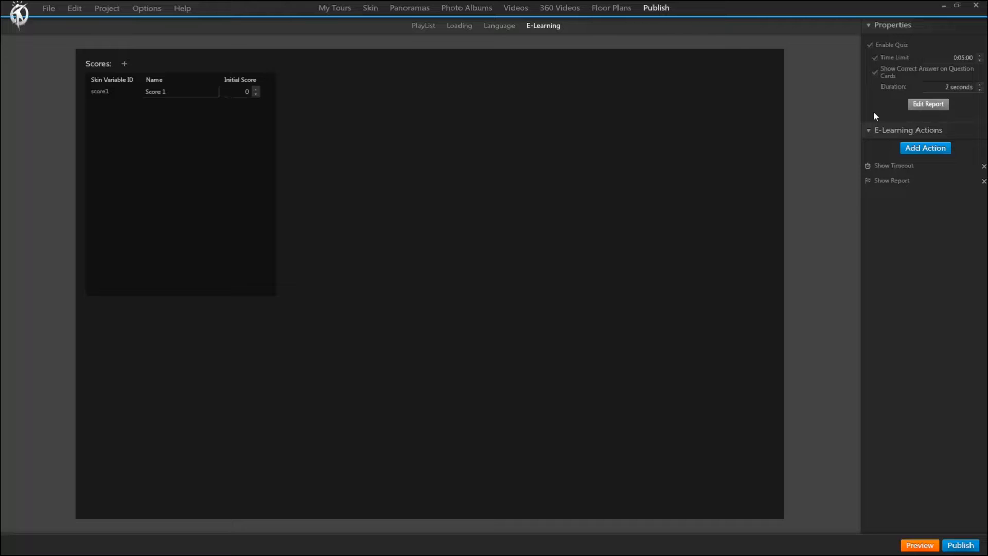
pyautogui.click(874, 58)
pyautogui.click(875, 58)
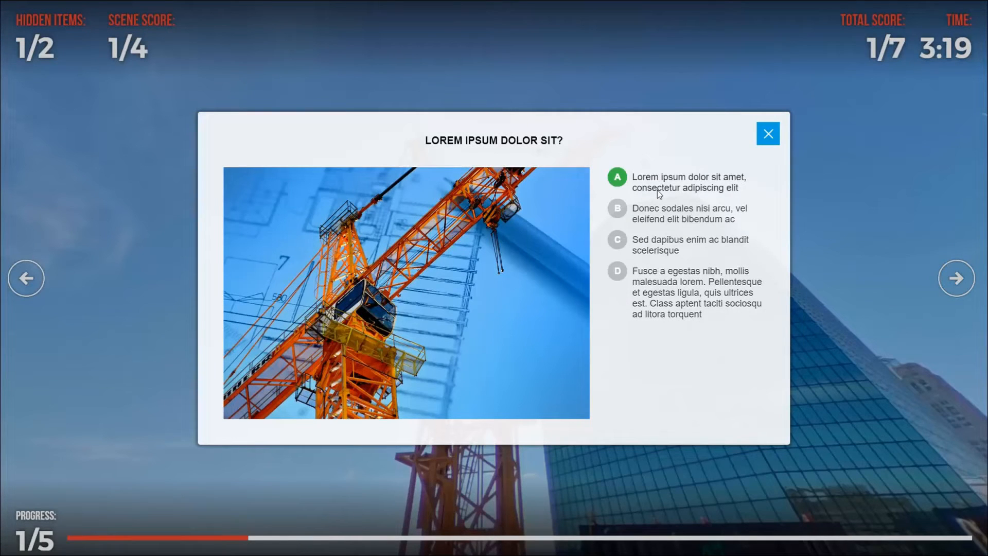
# Answer the single-choice crane question with A, and submit A and B on the multiple-answer card in the sample tour.
pyautogui.click(677, 181)
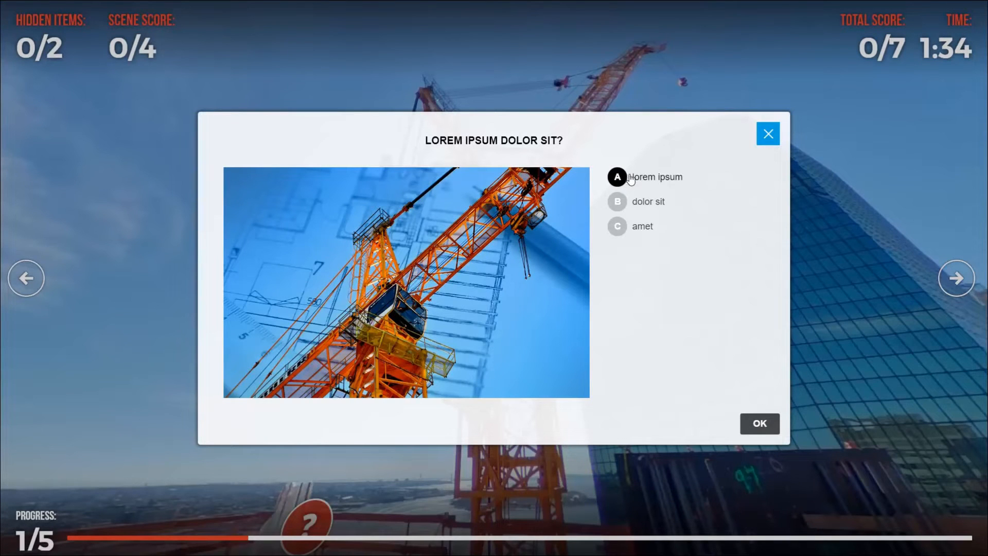
pyautogui.click(628, 205)
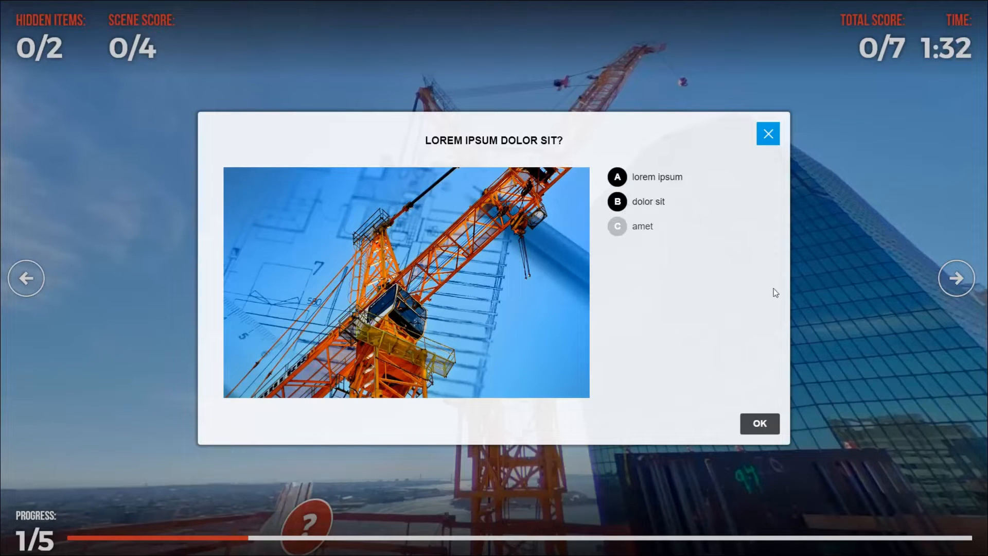
pyautogui.click(758, 427)
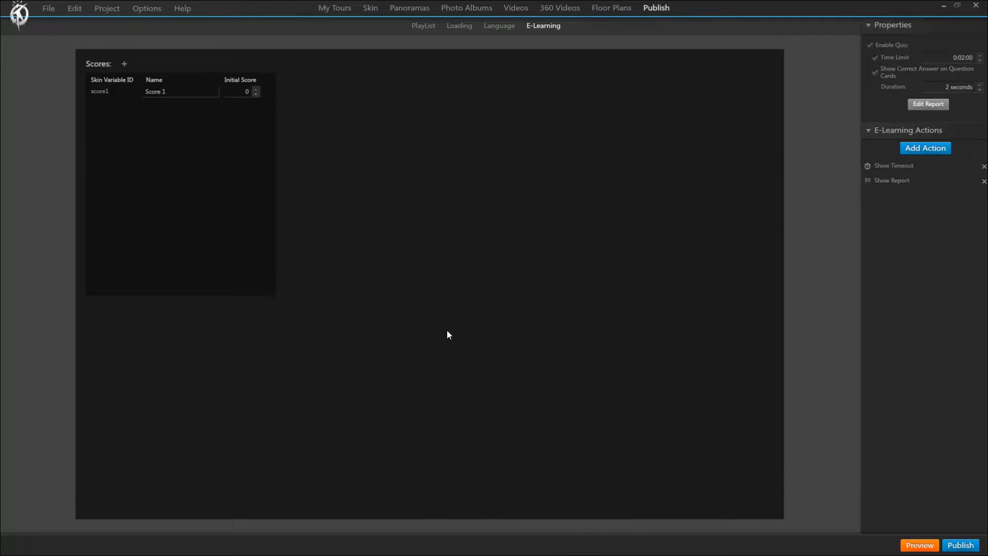
# Review the settings of the Show Timeout and Show Report e-learning actions, keeping the report on finish with a closable window.
pyautogui.doubleClick(898, 165)
pyautogui.doubleClick(898, 183)
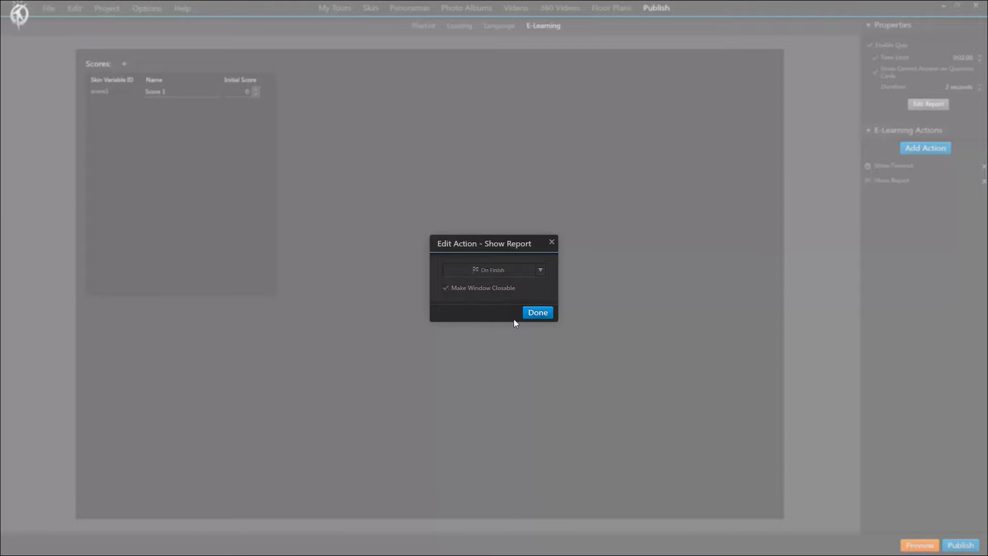
pyautogui.click(546, 313)
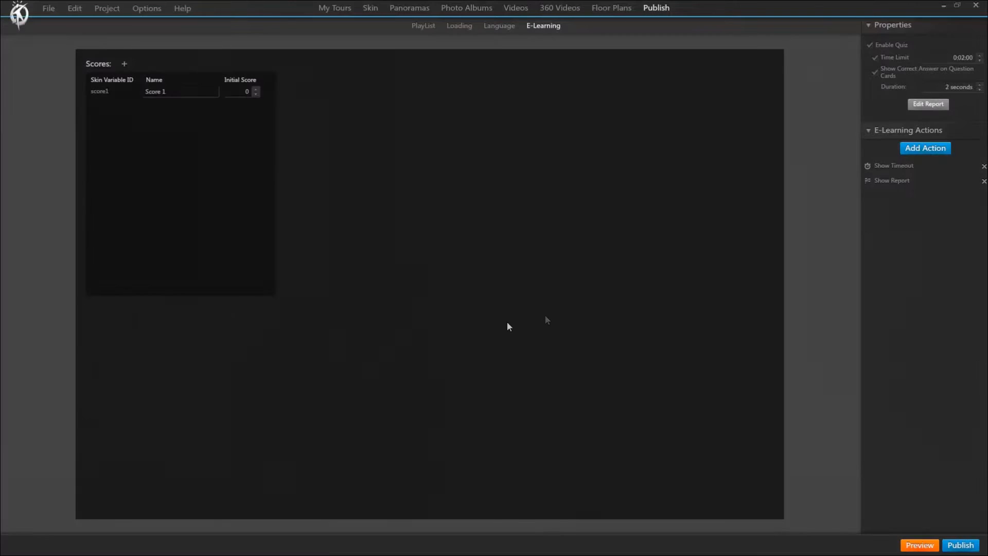
# Edit the quiz report to show califications, add three blank grade rows and save it.
pyautogui.click(921, 104)
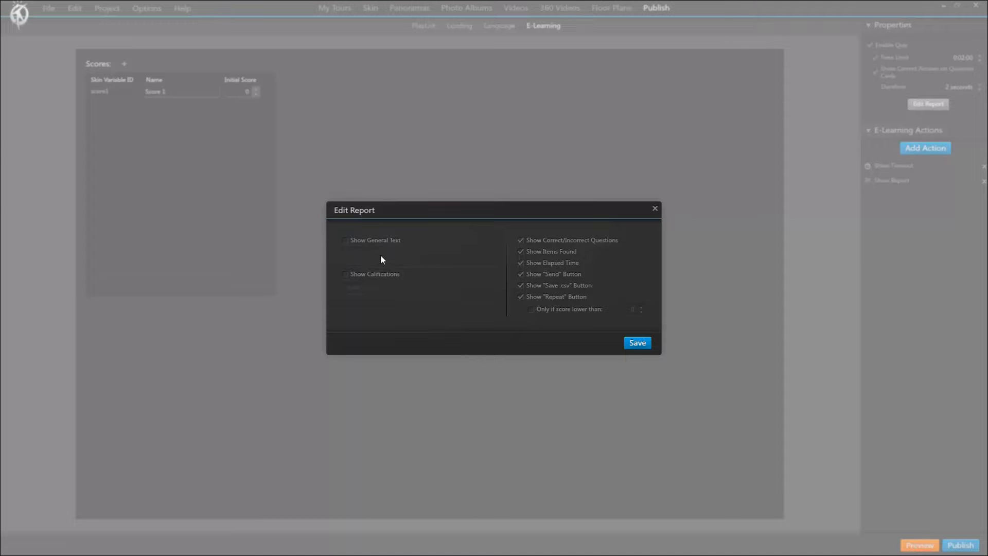
pyautogui.click(345, 273)
pyautogui.click(353, 286)
pyautogui.click(352, 301)
pyautogui.click(353, 309)
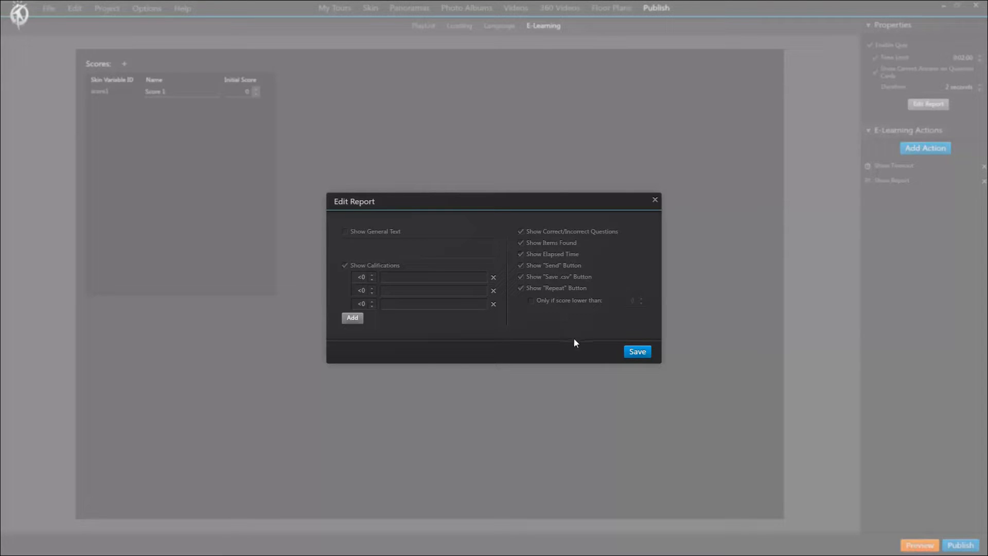
pyautogui.click(637, 353)
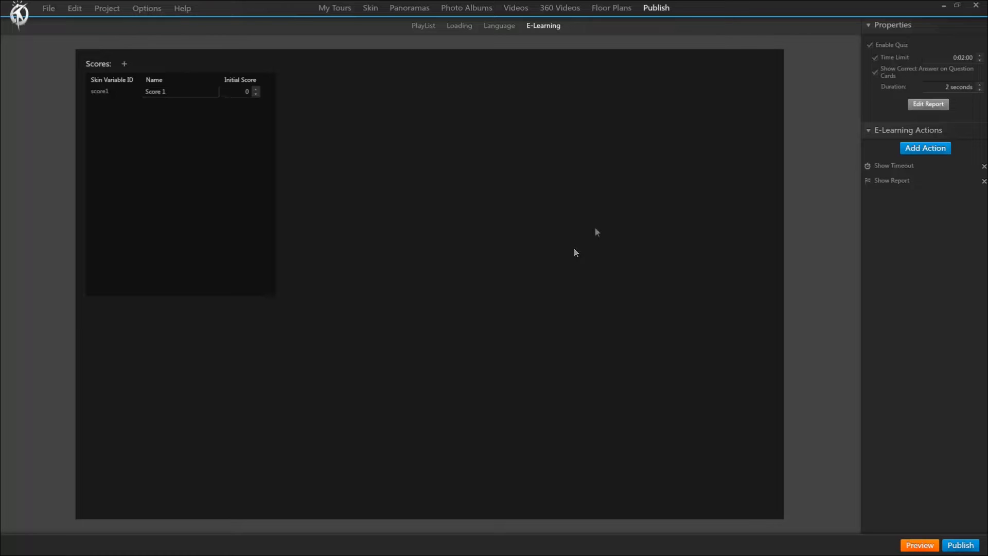
# Open panorama 1, the rooftop scene with the crane, for hotspot editing.
pyautogui.click(416, 8)
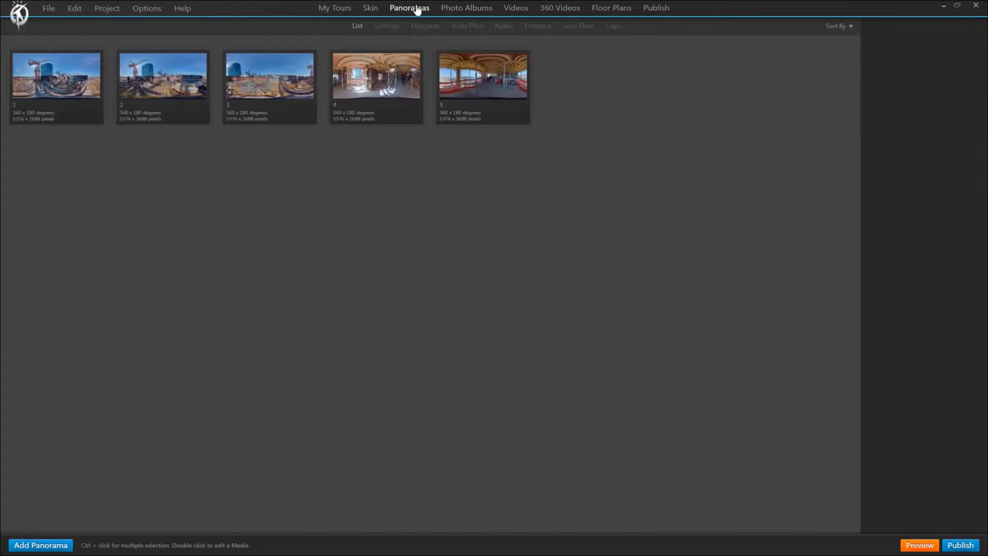
pyautogui.doubleClick(77, 81)
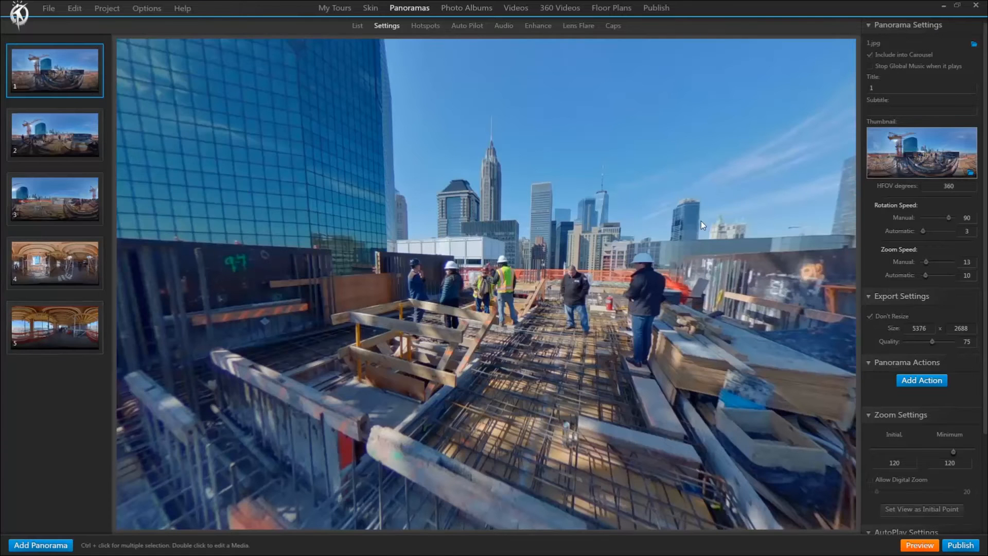
pyautogui.click(431, 29)
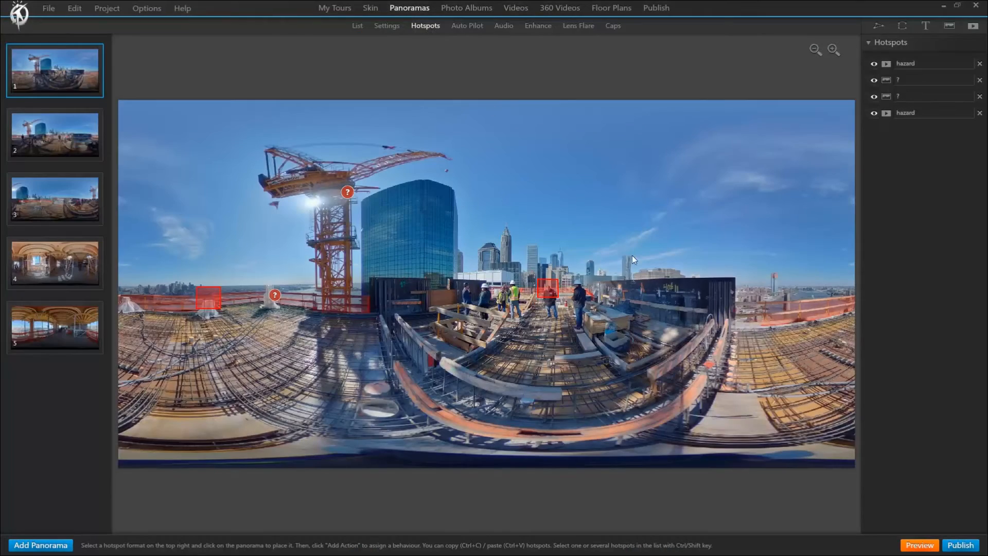
# Add a Count to Score action to the hazard hotspot over the man in black, giving 1 point to Score 1 on click.
pyautogui.scroll(8, 648, 300)
pyautogui.moveTo(714, 391); pyautogui.dragTo(541, 336)
pyautogui.click(515, 261)
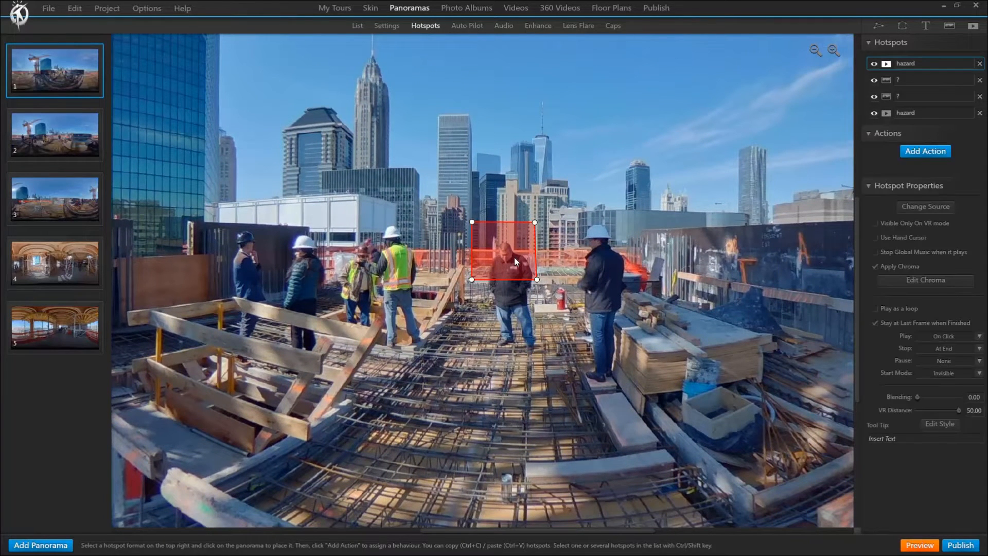
pyautogui.click(928, 151)
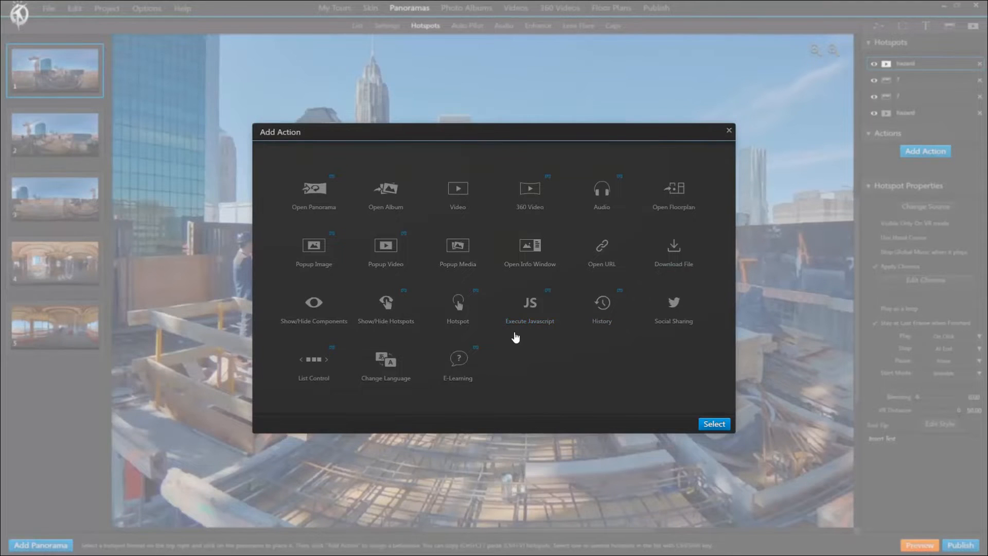
pyautogui.click(460, 363)
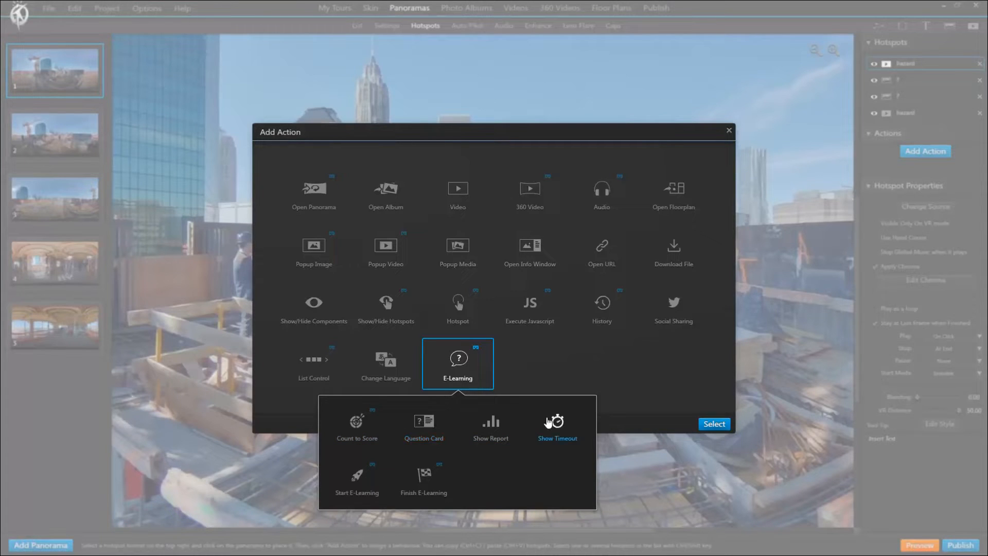
pyautogui.doubleClick(356, 426)
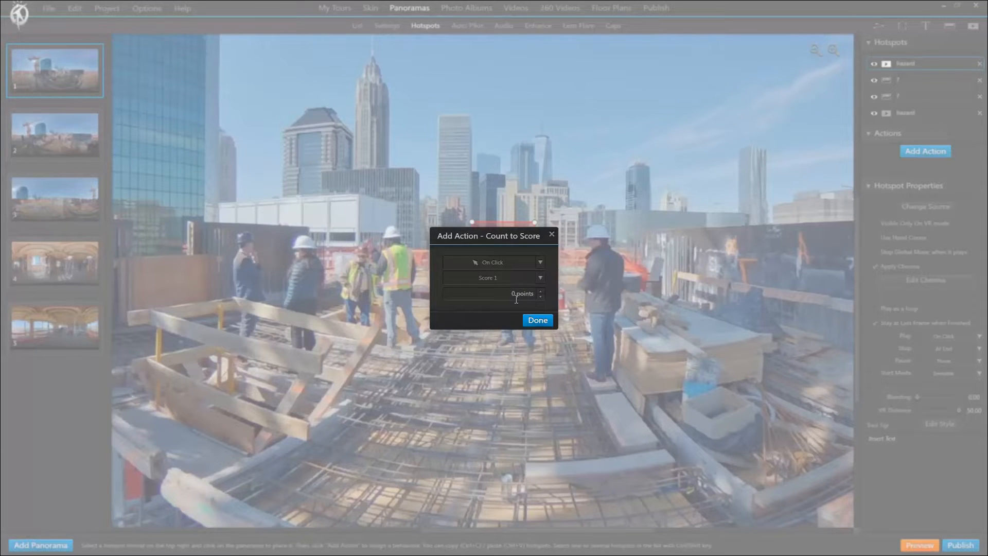
pyautogui.click(541, 292)
pyautogui.click(541, 291)
pyautogui.click(540, 297)
pyautogui.write('1')
pyautogui.click(551, 320)
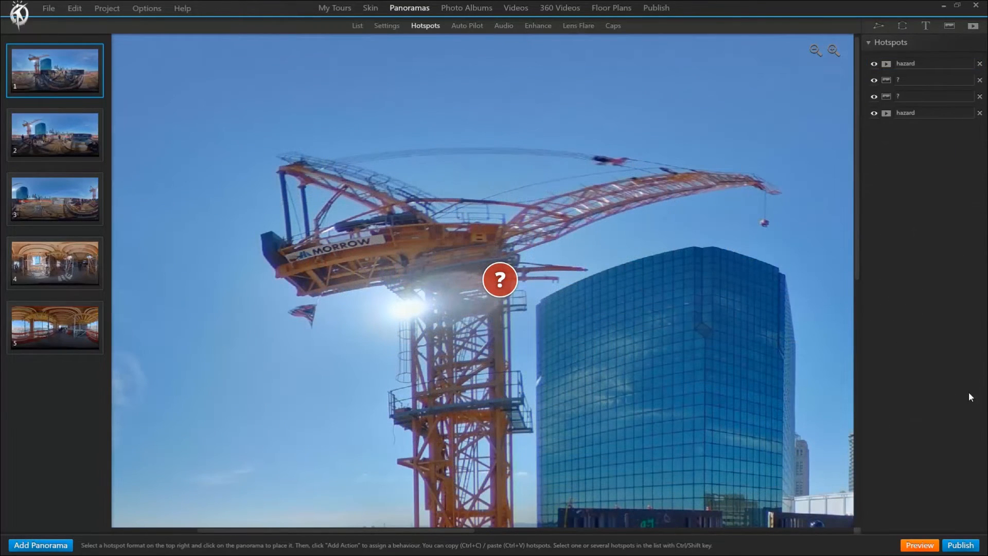
# Give the crane's question-mark hotspot an on-click Question Card action for Score 1, with the question "LOREM IPSUM DOLOR SIT?".
pyautogui.click(504, 282)
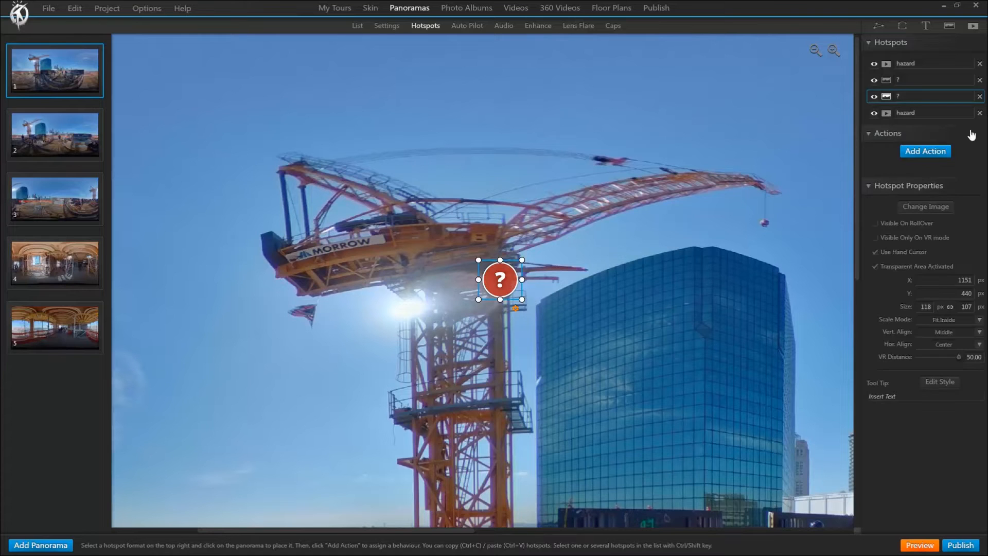
pyautogui.click(928, 152)
pyautogui.click(466, 374)
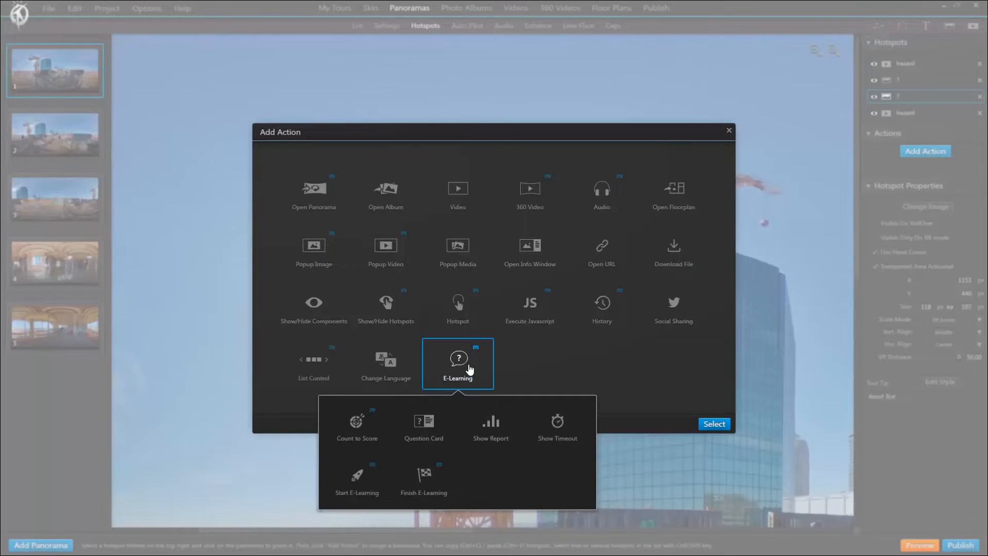
pyautogui.click(424, 427)
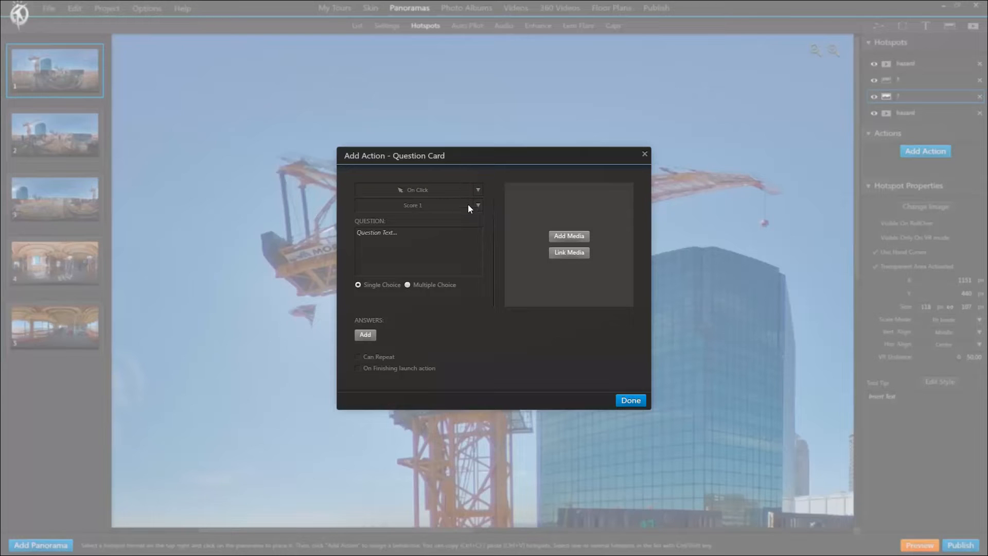
pyautogui.click(464, 190)
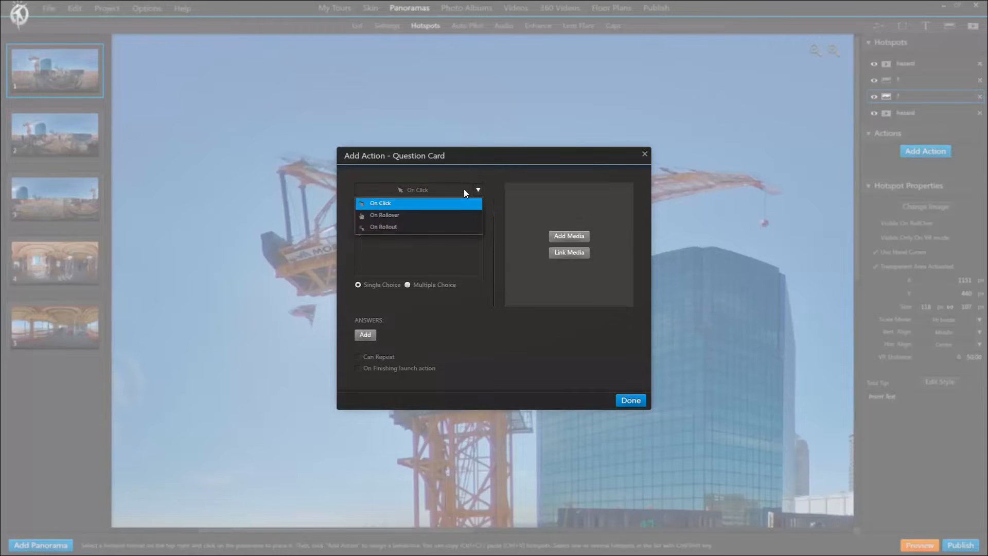
pyautogui.click(464, 189)
pyautogui.click(450, 209)
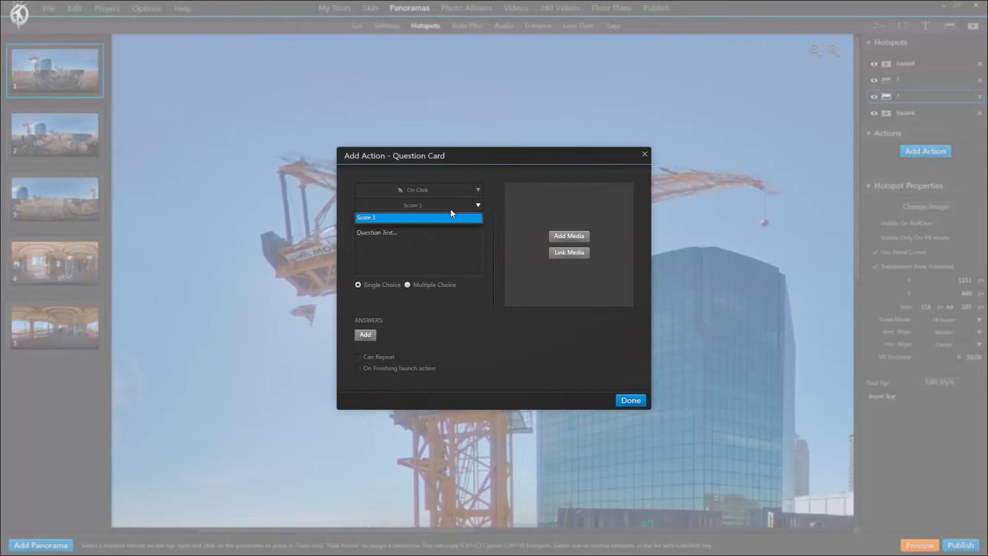
pyautogui.click(451, 209)
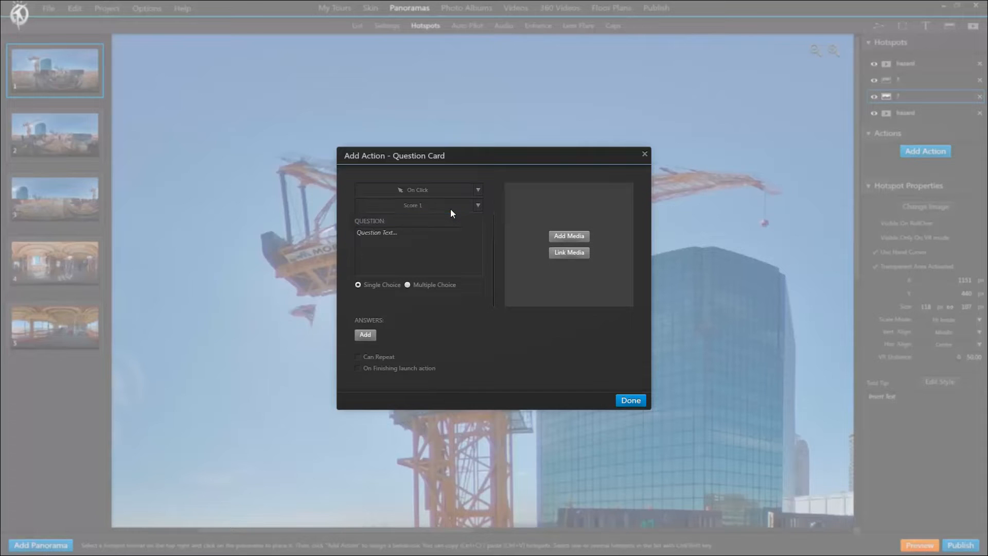
pyautogui.click(415, 241)
pyautogui.write('LOREM IPSUM DOLOR SIT?')
# Add three answers to the single-choice question card: "lorem ipsum", "dolor sit" and "amet".
pyautogui.click(367, 339)
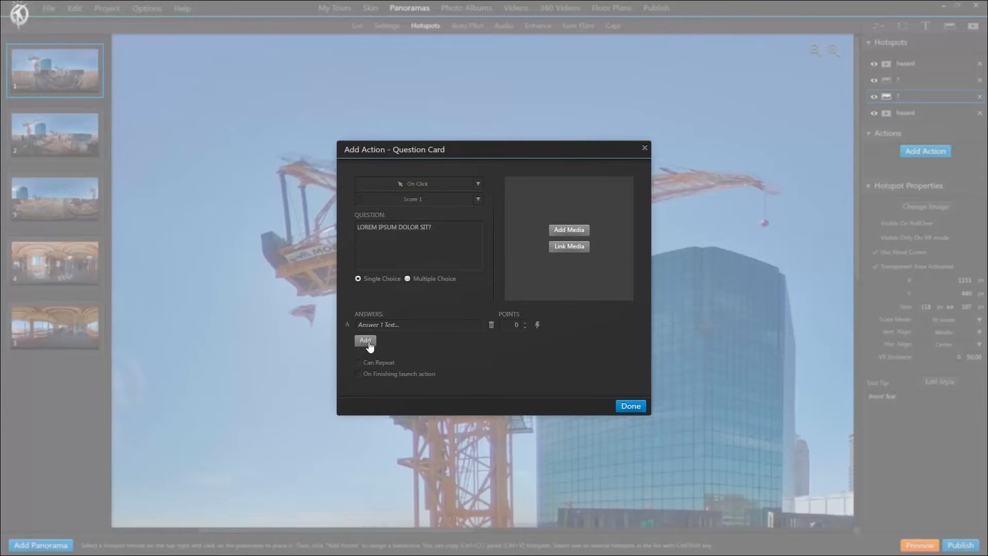
pyautogui.click(368, 343)
pyautogui.click(367, 346)
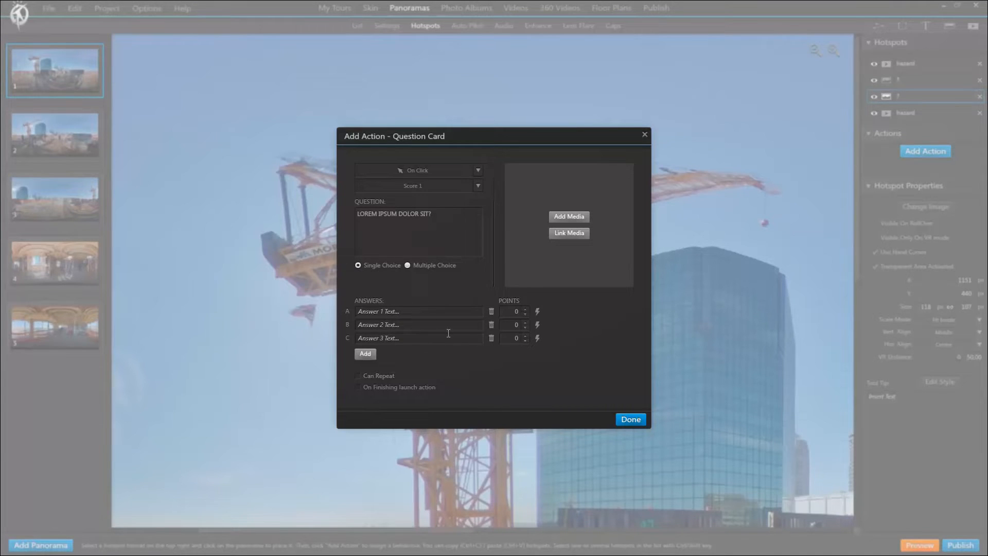
pyautogui.click(407, 265)
pyautogui.click(358, 265)
pyautogui.click(418, 311)
pyautogui.write('lorem ipsum')
pyautogui.click(414, 325)
pyautogui.write('dolor sit')
pyautogui.click(419, 342)
pyautogui.write('a')
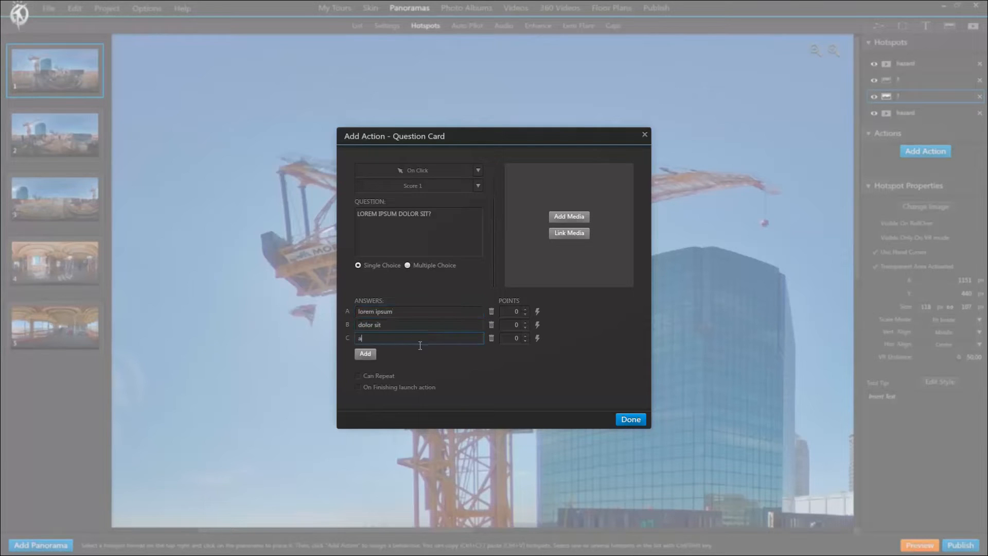
pyautogui.write('met')
# Set answer A to 1 point and answer B to -1 point, and review the actions that answer A can launch.
pyautogui.click(525, 309)
pyautogui.click(525, 328)
pyautogui.click(419, 314)
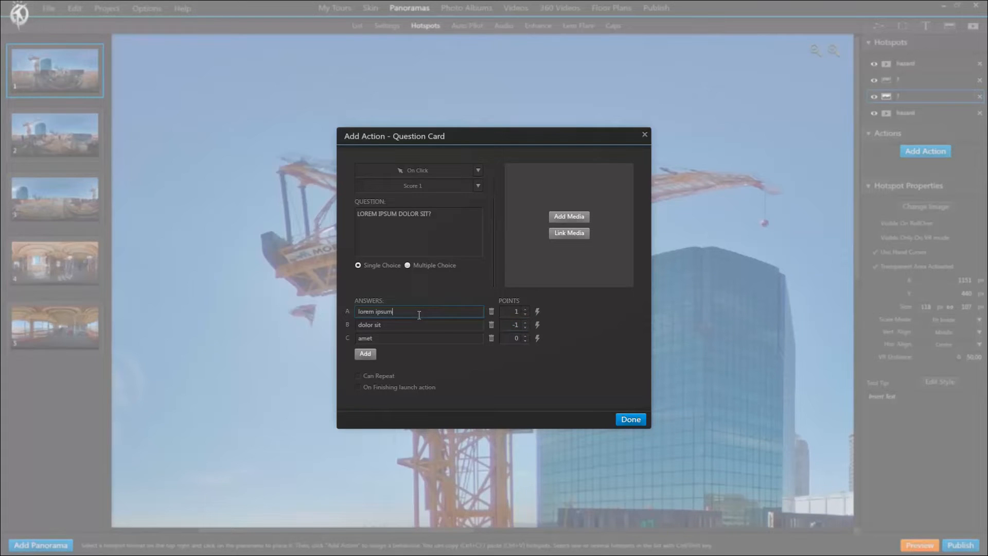
pyautogui.click(537, 313)
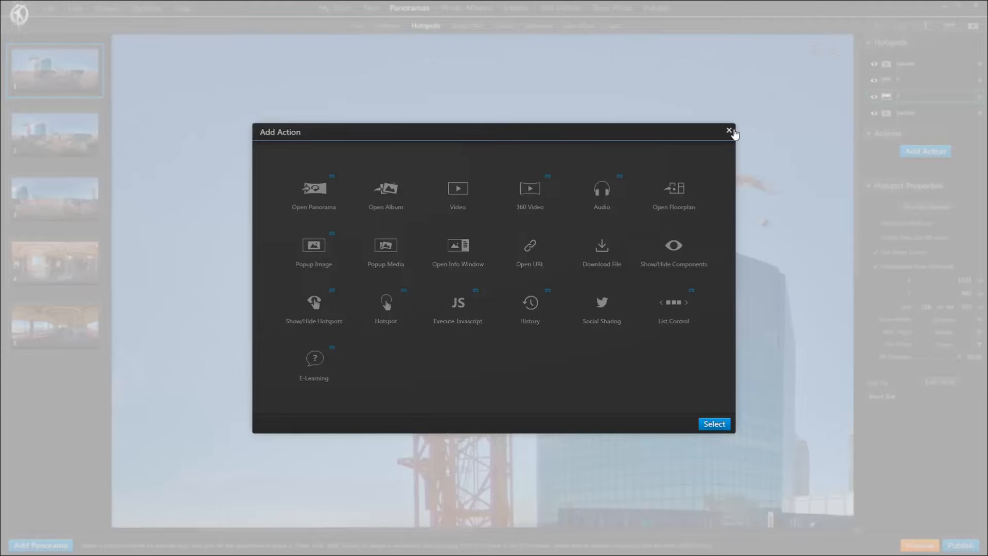
pyautogui.click(730, 130)
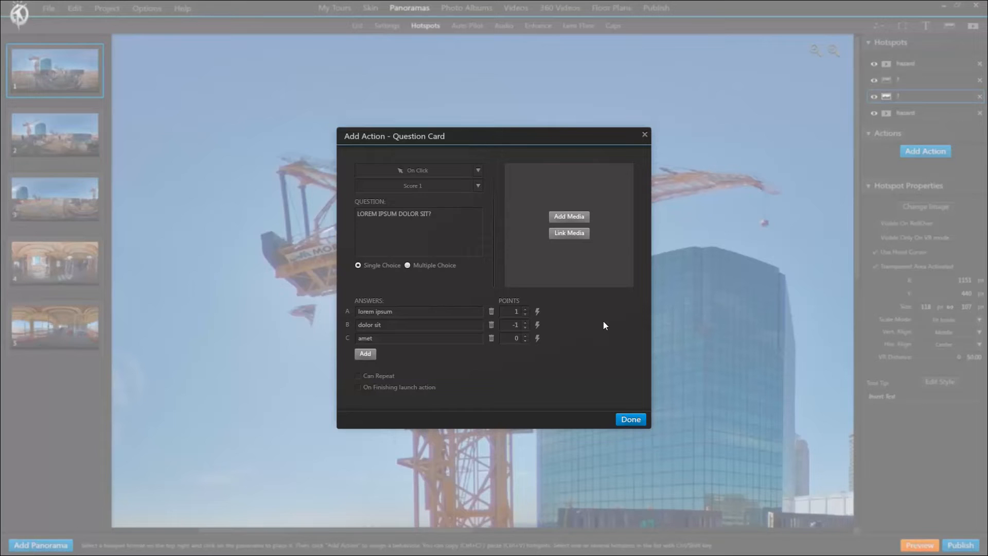
pyautogui.click(514, 311)
pyautogui.write('1')
# Enable launching an action on finishing without choosing one, and switch the question to multiple choice.
pyautogui.click(357, 387)
pyautogui.click(442, 387)
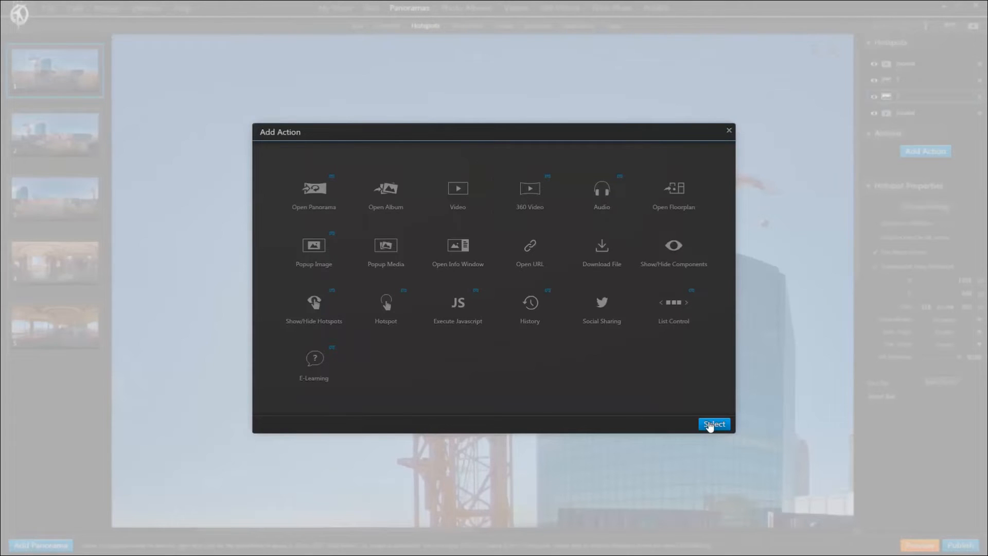
pyautogui.click(729, 132)
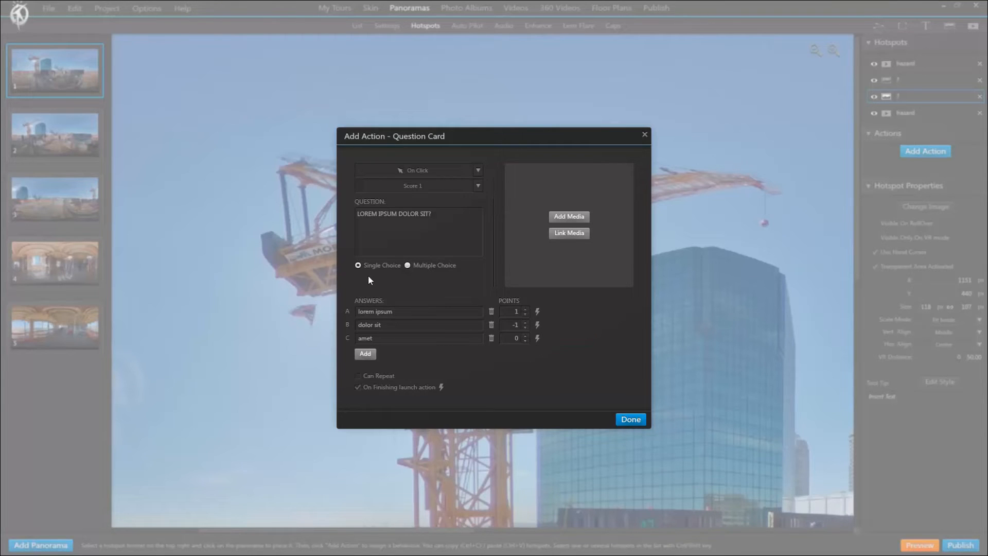
pyautogui.click(407, 265)
pyautogui.click(357, 375)
# Attach crane.jpg to the question card as a photo album, keep it out of the carousel, and save the card.
pyautogui.click(571, 217)
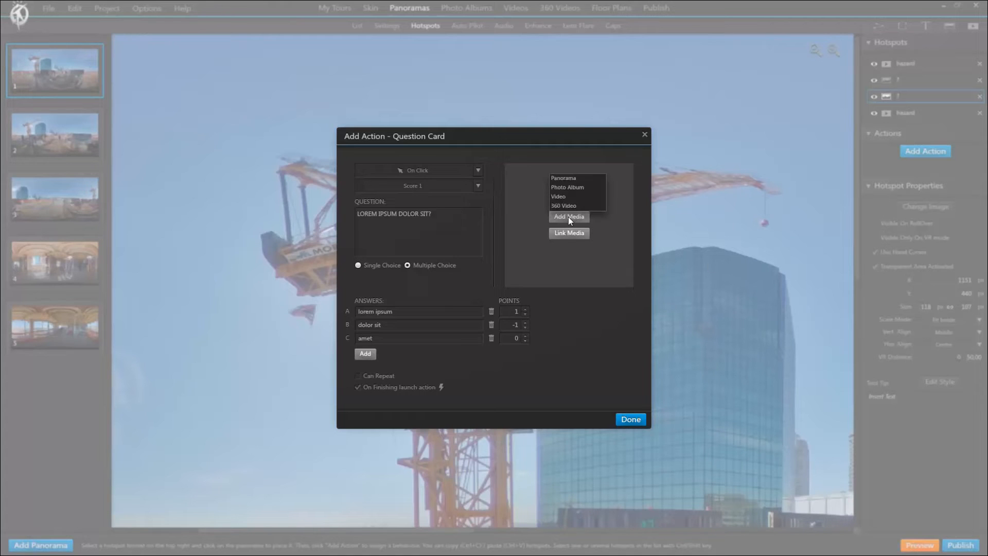
pyautogui.click(563, 189)
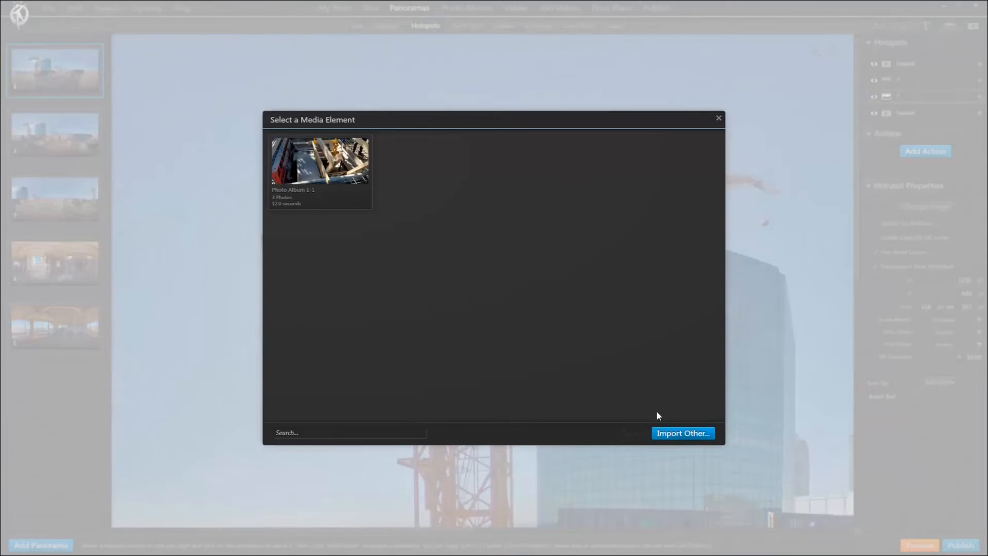
pyautogui.click(681, 432)
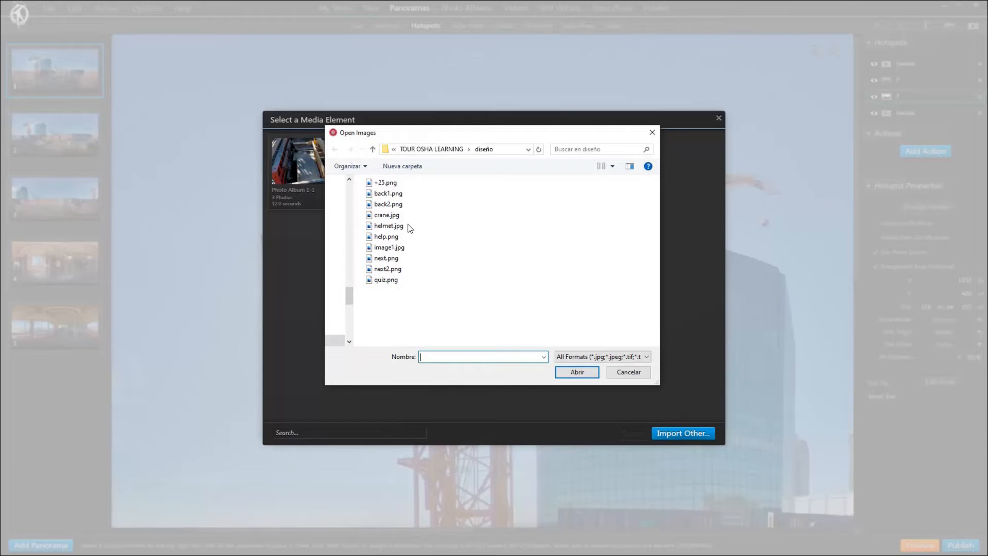
pyautogui.doubleClick(377, 216)
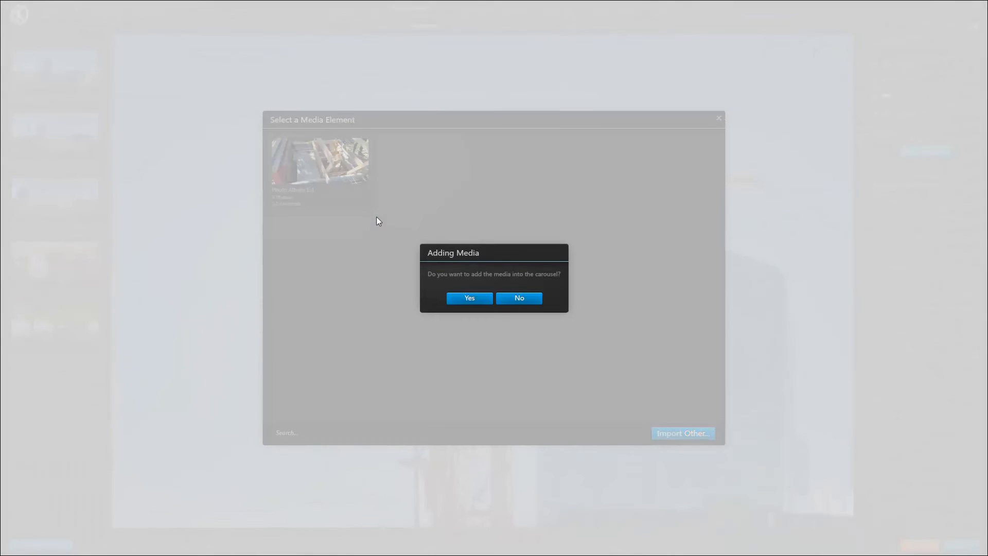
pyautogui.click(513, 298)
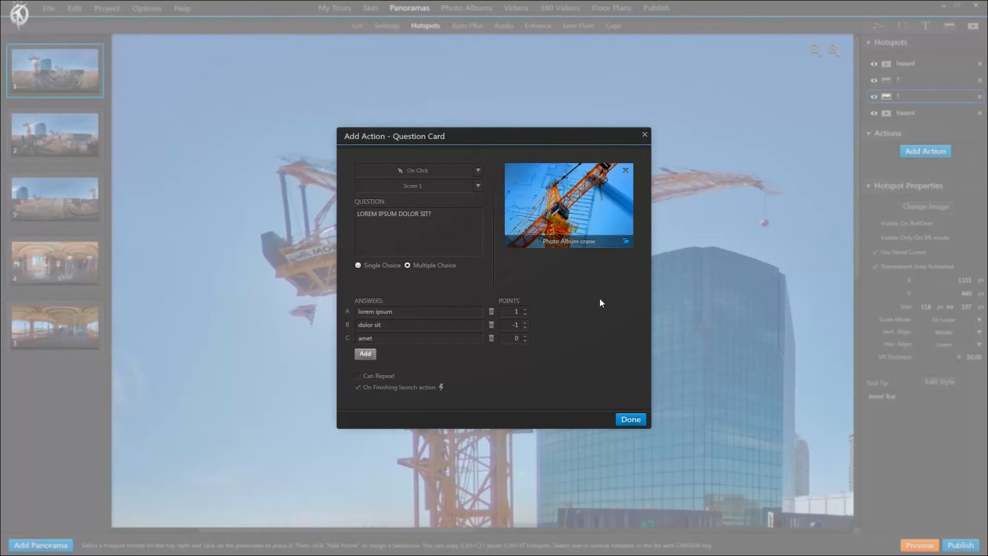
pyautogui.click(632, 419)
# Preview the tour, open the crane's question card, and submit answers A and B.
pyautogui.click(929, 545)
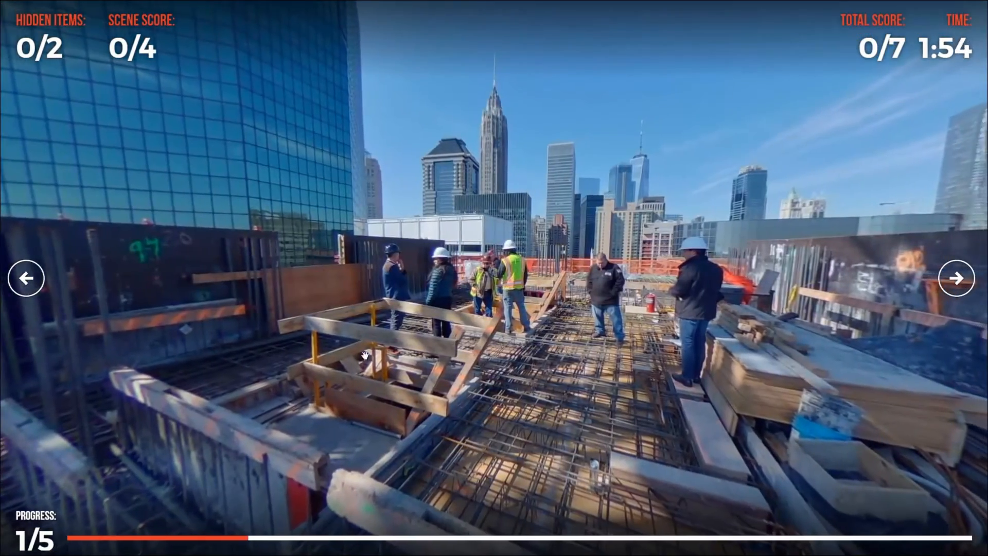
pyautogui.moveTo(88, 238); pyautogui.dragTo(664, 398)
pyautogui.click(534, 233)
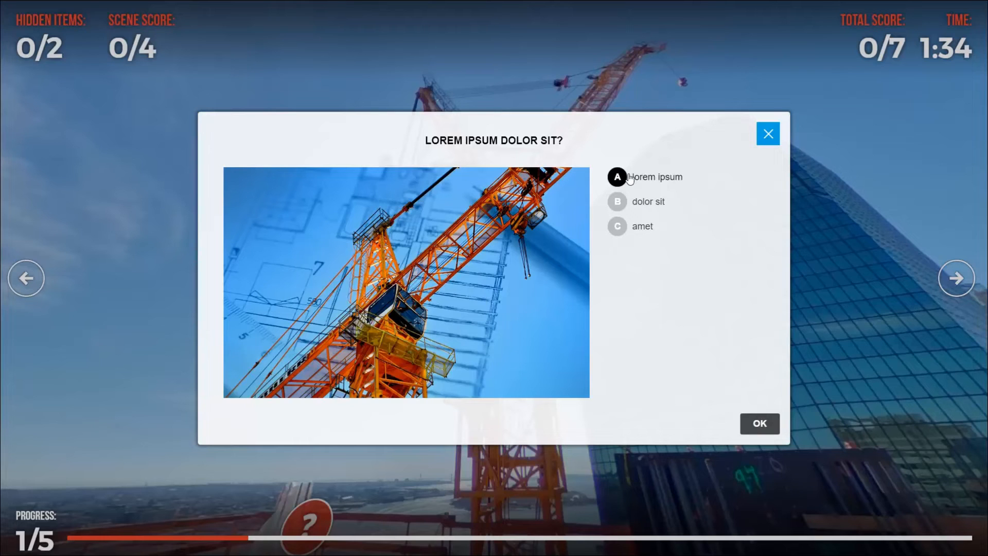
pyautogui.click(628, 206)
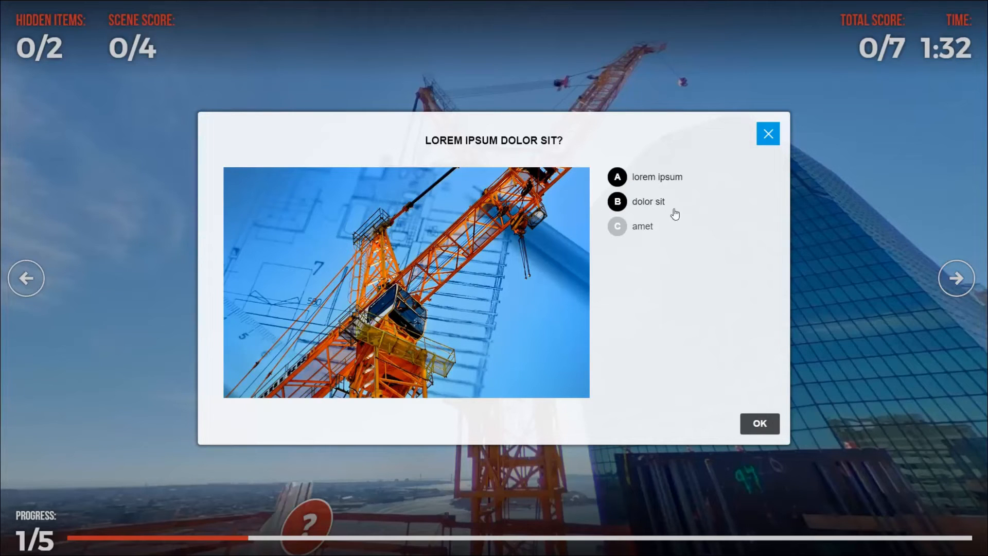
pyautogui.click(756, 428)
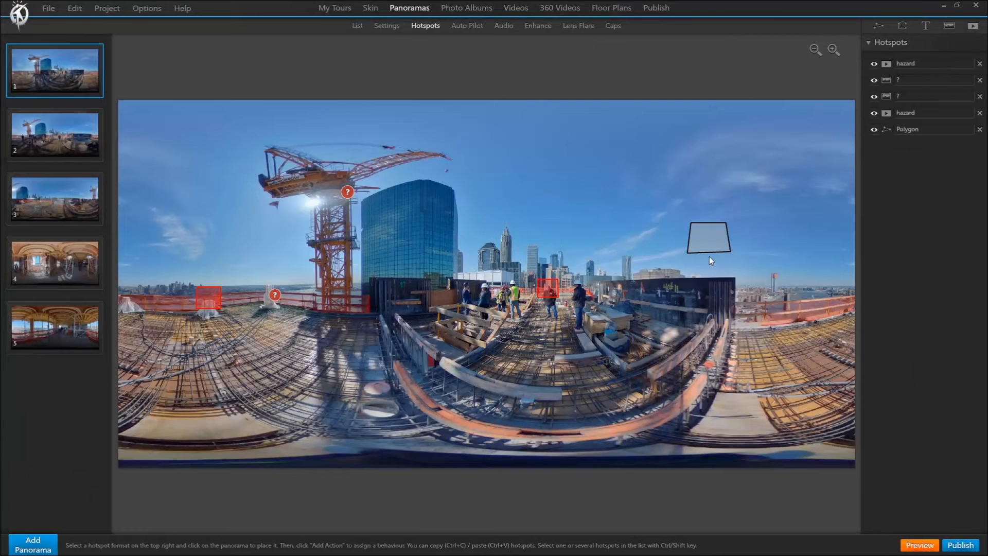
# Add a Start E-Learning action, triggered on click, to the polygon hotspot in the sky.
pyautogui.click(713, 238)
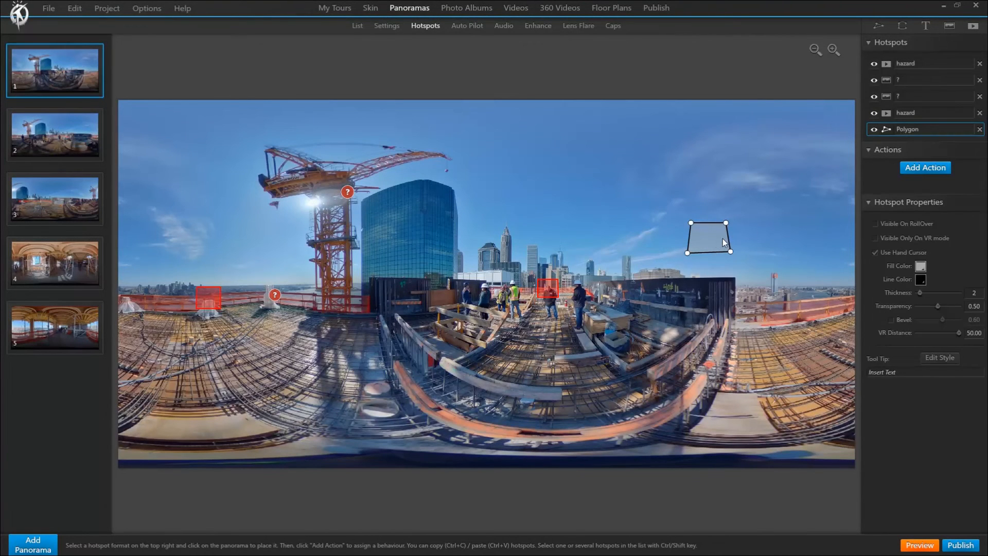
pyautogui.click(914, 169)
pyautogui.click(465, 377)
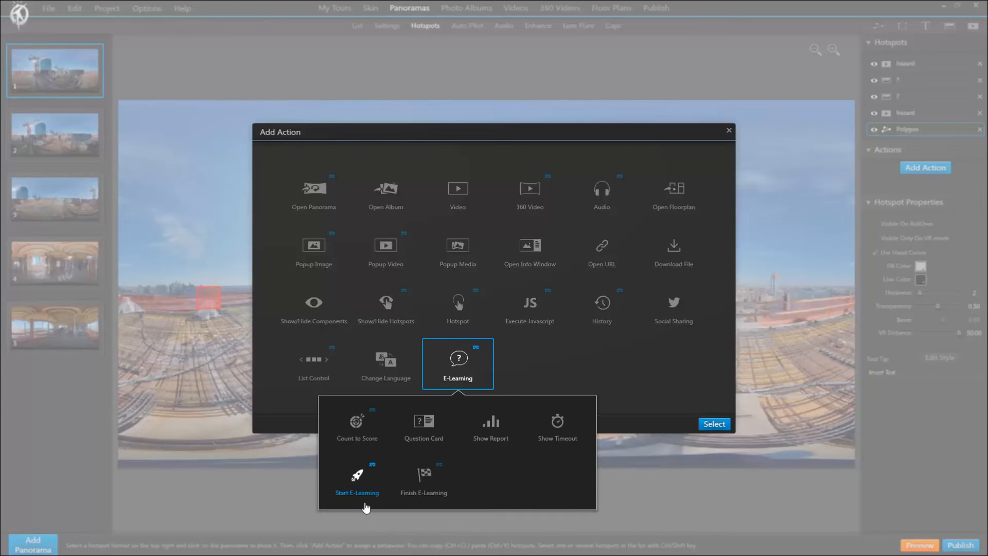
pyautogui.doubleClick(364, 484)
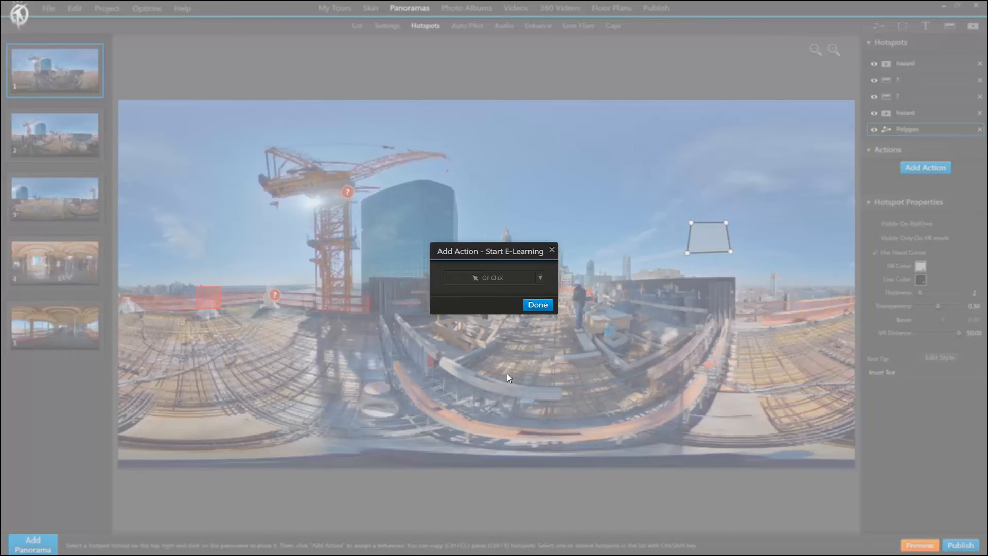
pyautogui.click(540, 306)
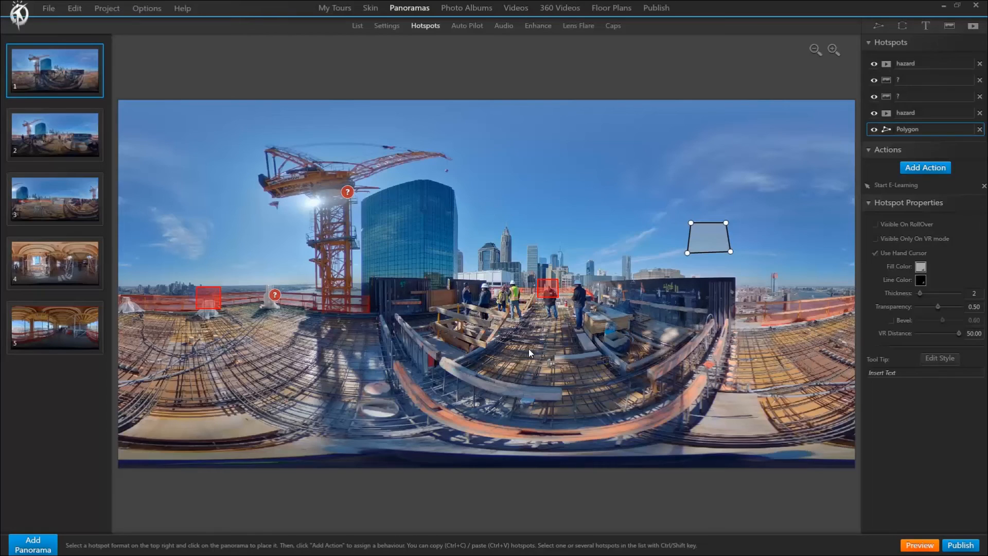
# Replace the polygon hotspot's Start E-Learning action with a Finish E-Learning action triggered on click, without showing the report.
pyautogui.click(984, 186)
pyautogui.click(931, 167)
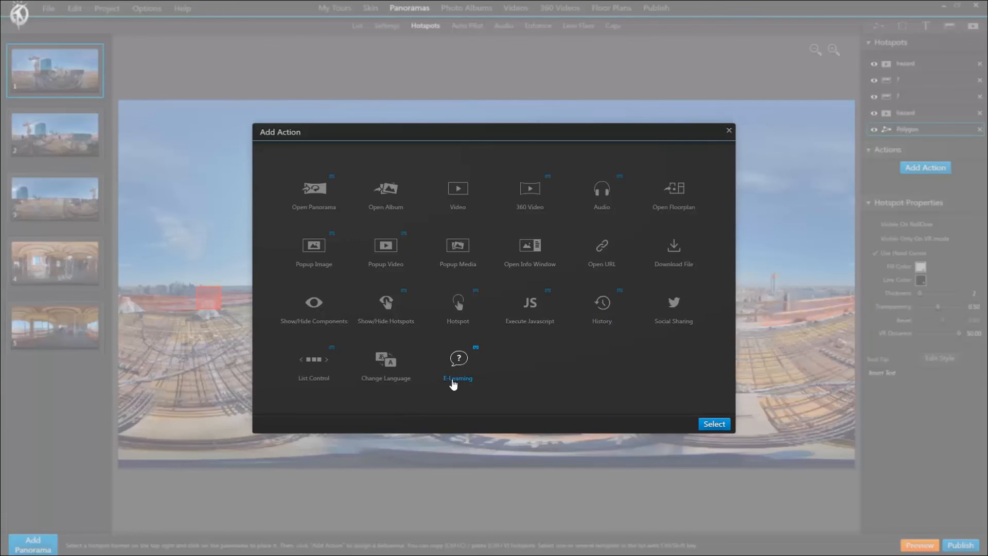
pyautogui.click(462, 370)
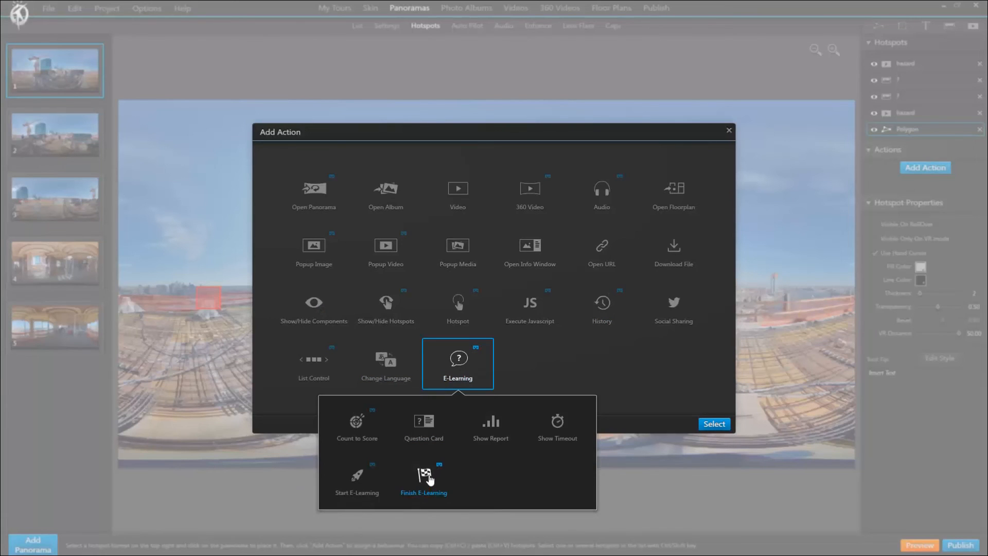
pyautogui.doubleClick(424, 476)
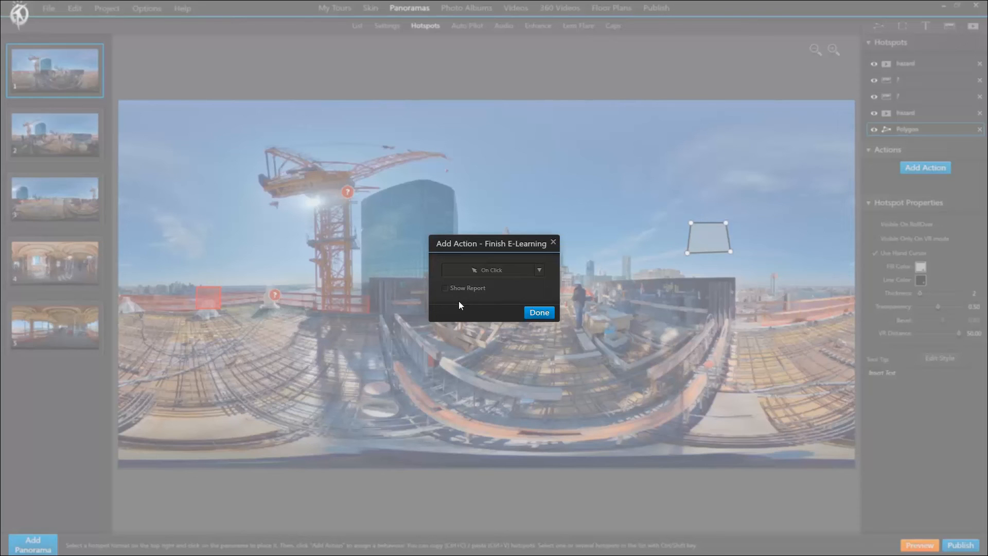
pyautogui.click(538, 314)
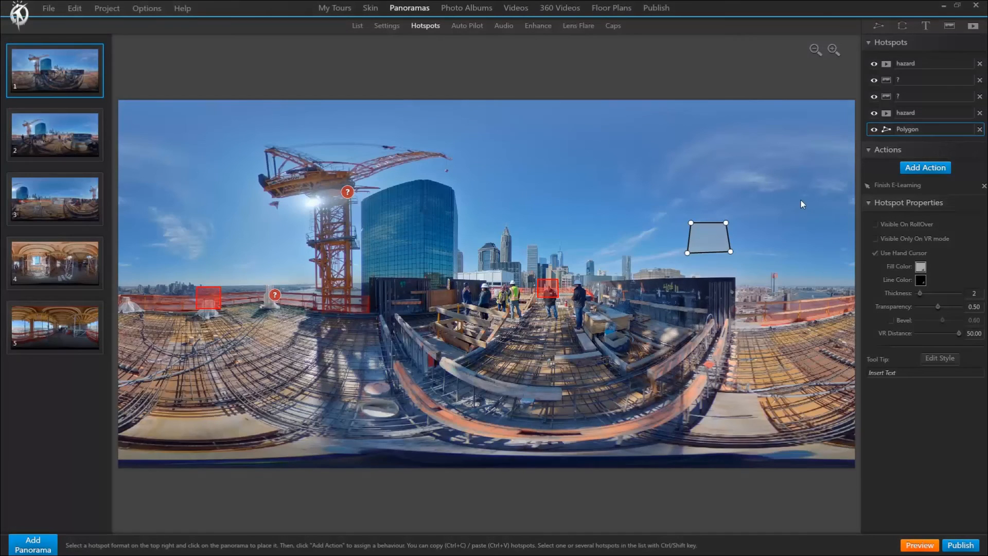
# Open the E-Learning action choices for the polygon hotspot.
pyautogui.click(926, 168)
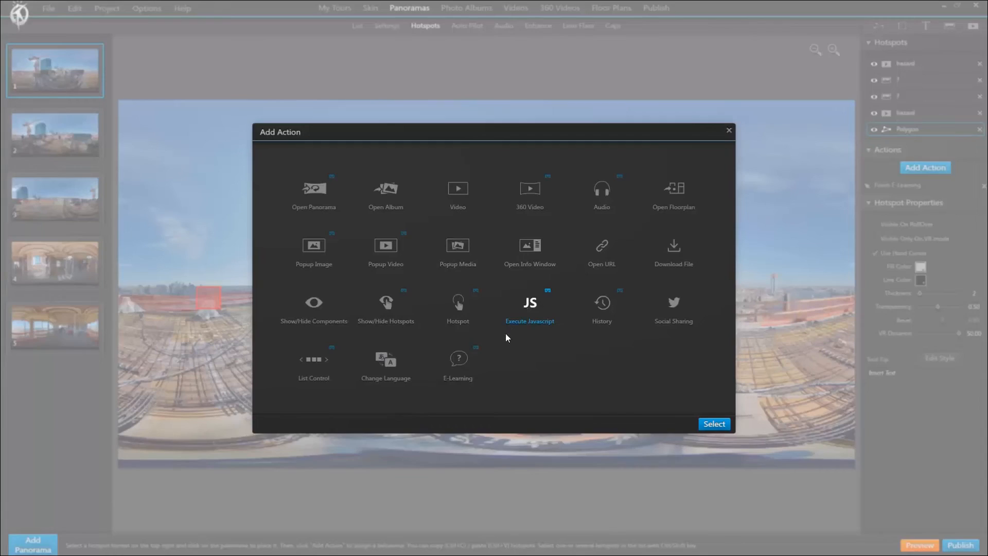
pyautogui.click(474, 367)
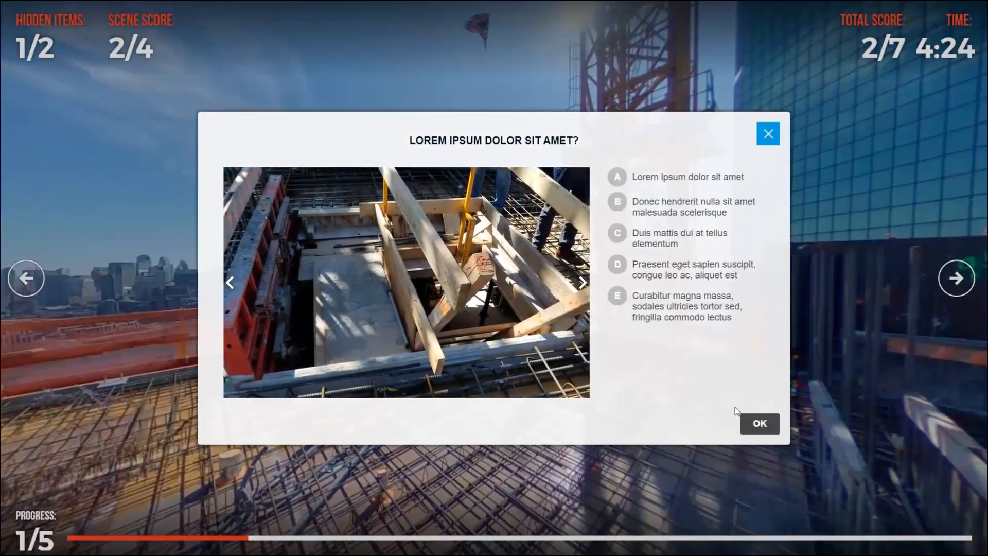
# Choose answer B on the question card in the running construction-site tour.
pyautogui.click(618, 206)
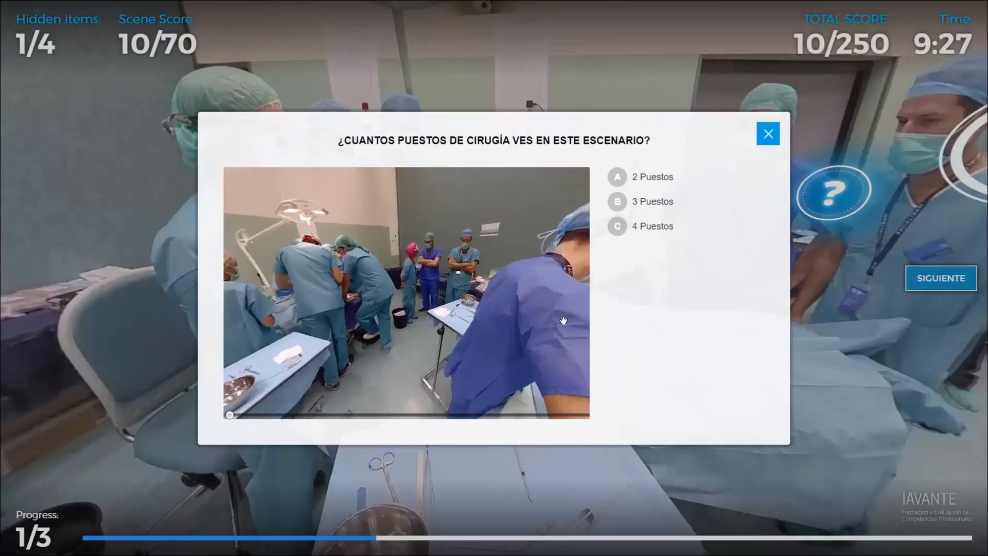